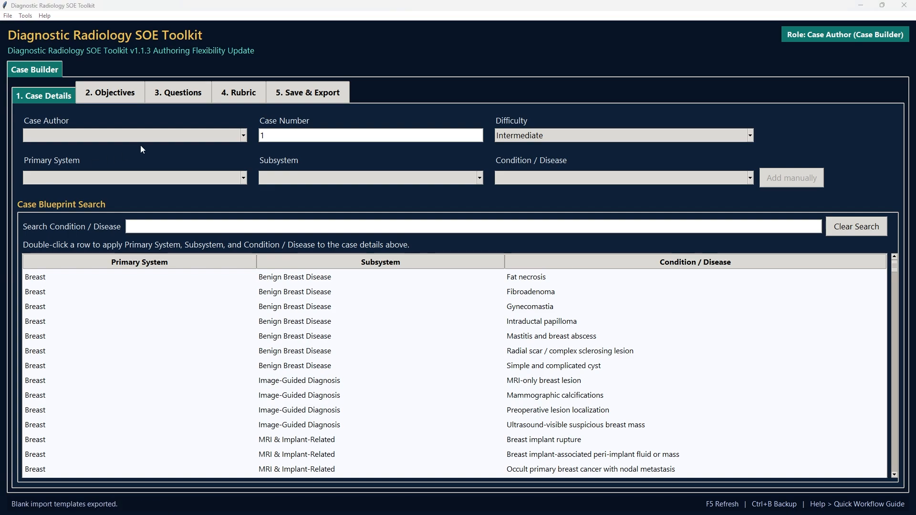
# - Export the blank import templates to the templates folder of the toolkit's directory
pyautogui.click(46, 16)
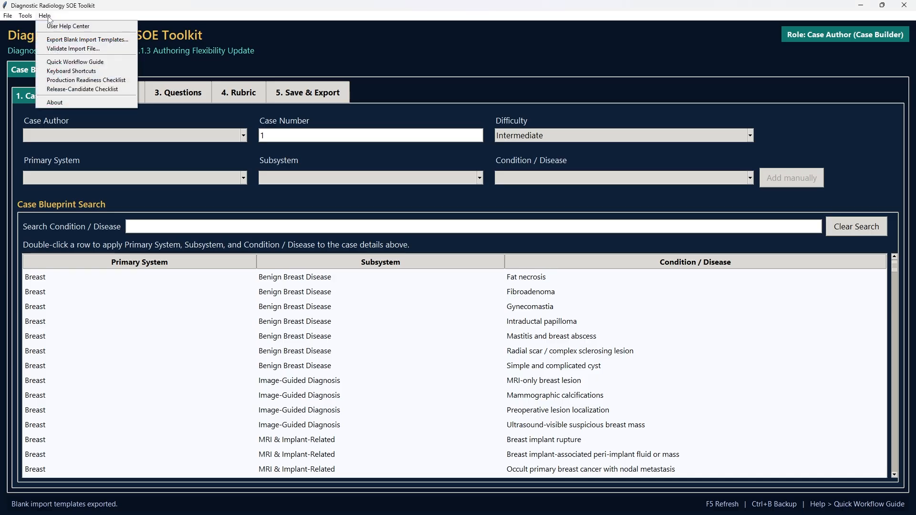
pyautogui.click(64, 41)
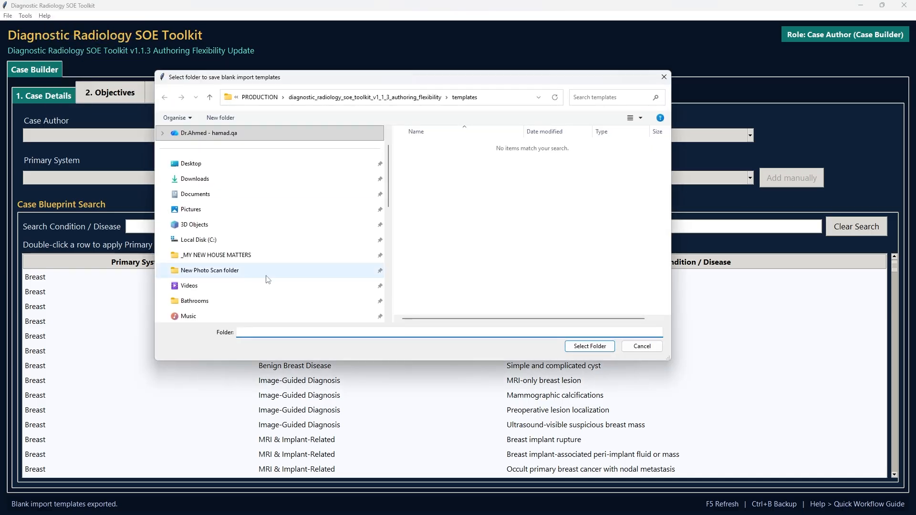
pyautogui.click(465, 100)
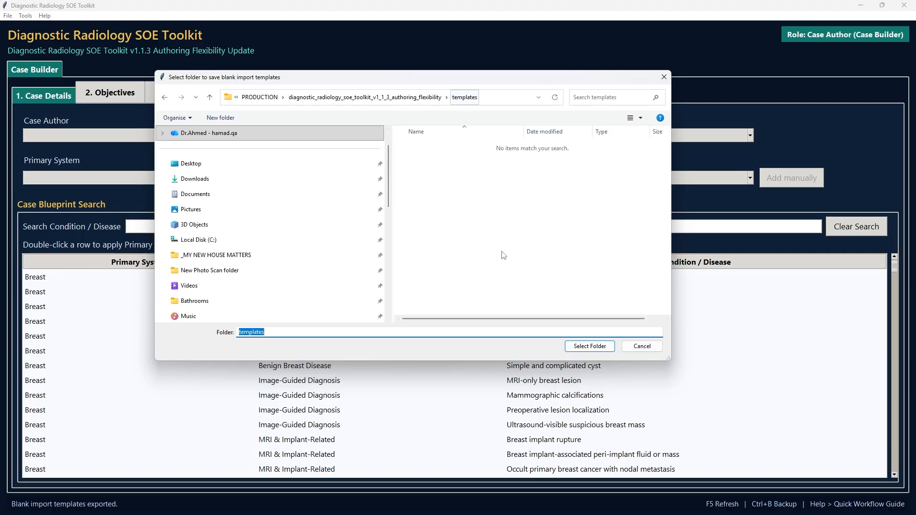
pyautogui.click(588, 346)
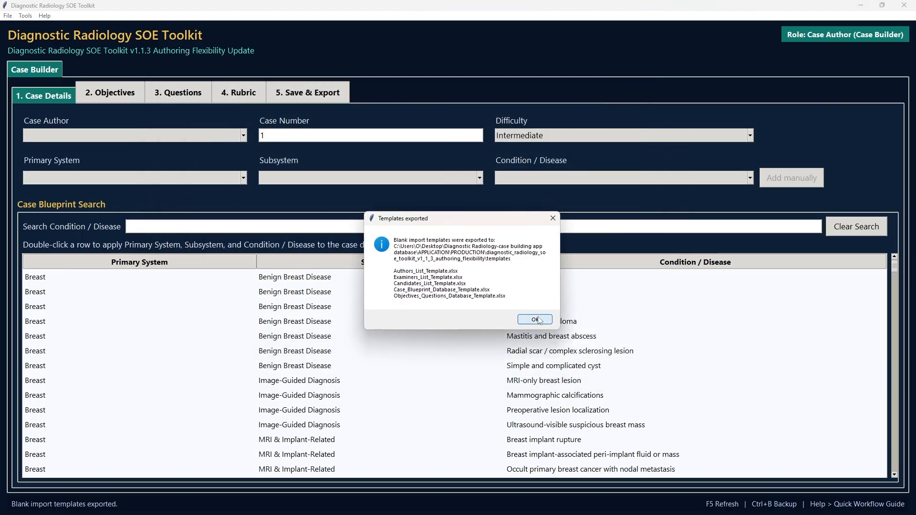
pyautogui.click(534, 319)
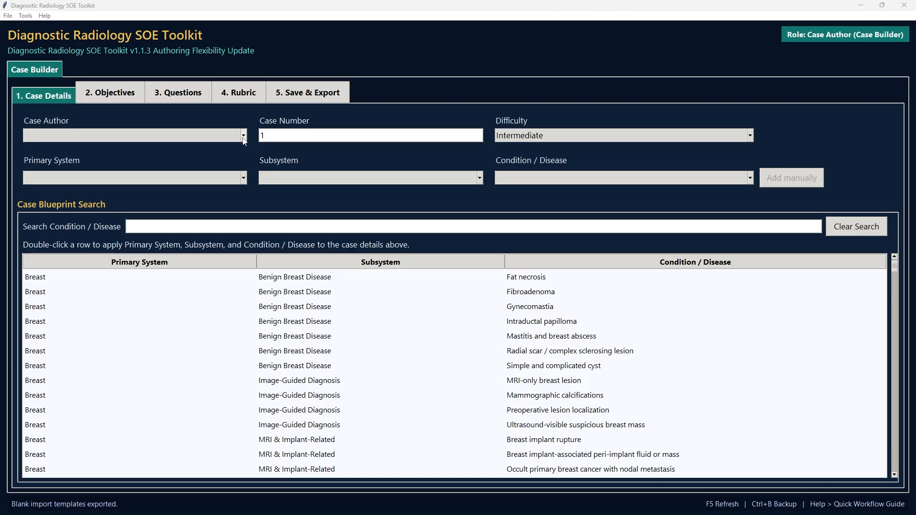
# - Assign one of the listed doctors as the case author
pyautogui.click(243, 136)
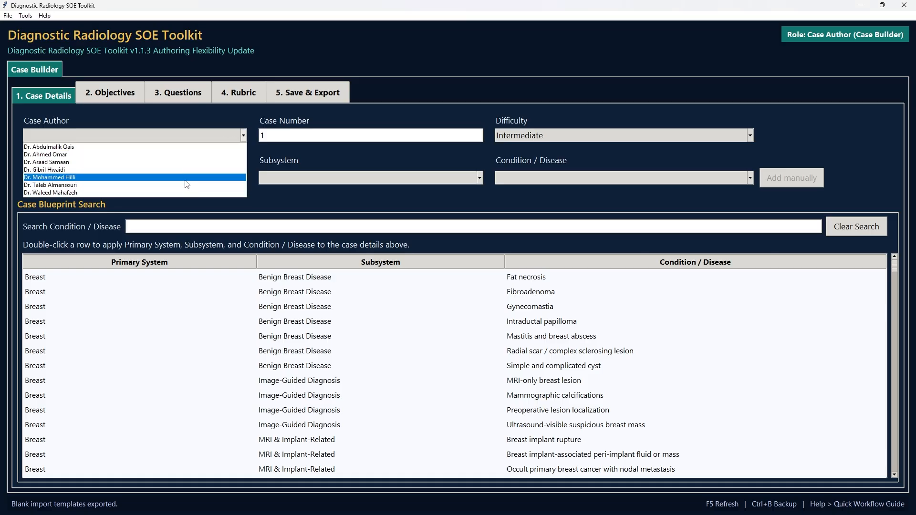
pyautogui.click(187, 154)
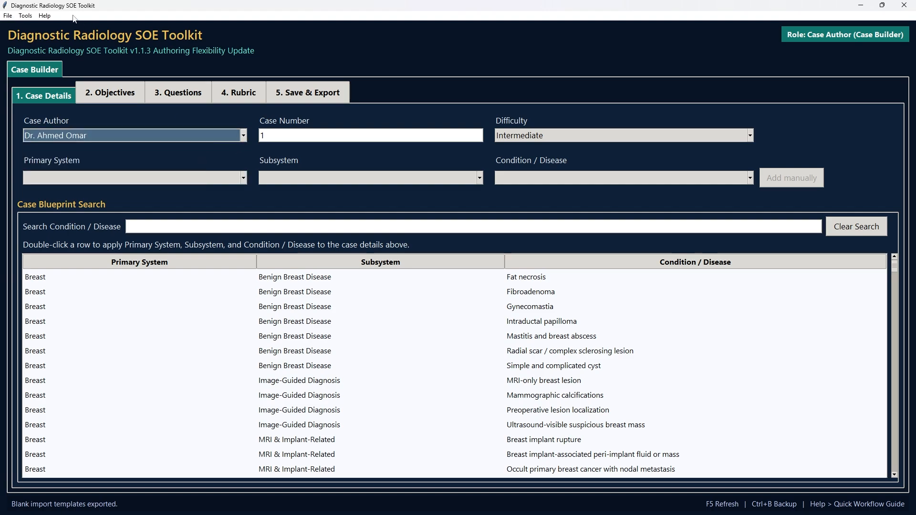
# - Try to load Examiners_List_Template.xlsx from the templates folder as the authors list
pyautogui.click(26, 16)
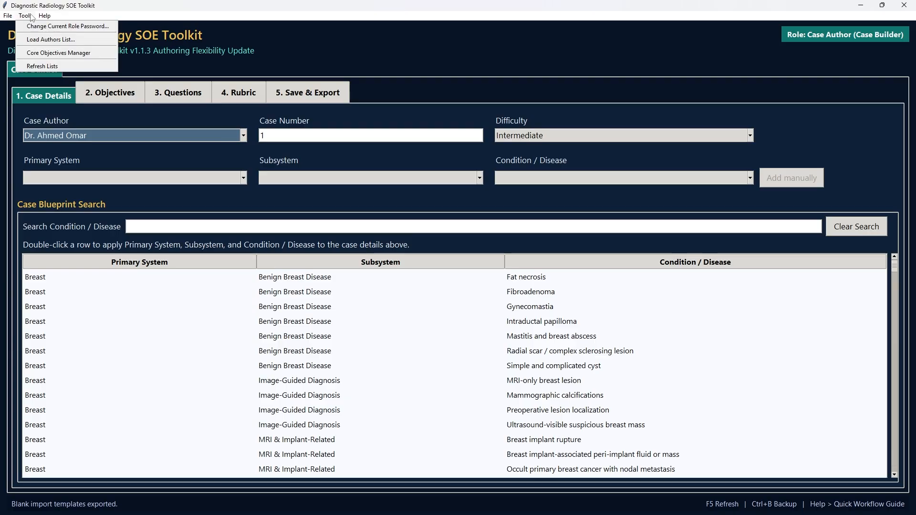
pyautogui.click(50, 39)
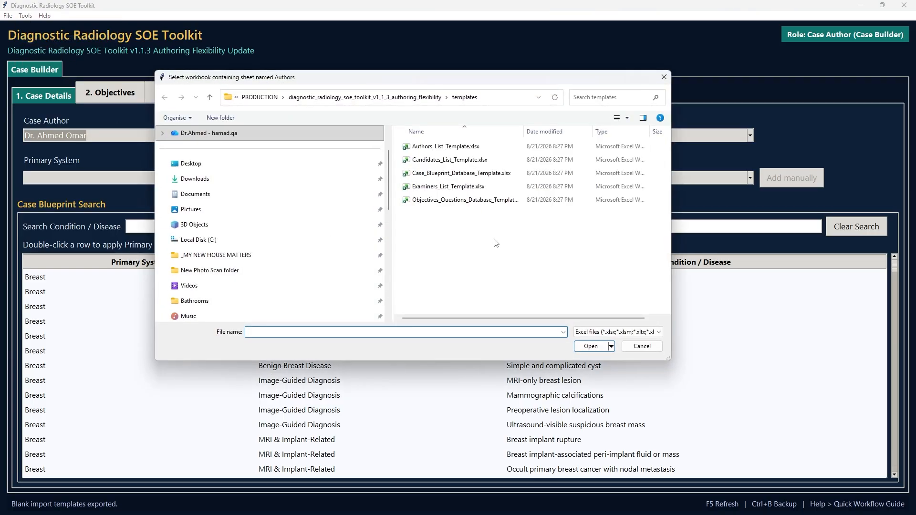
pyautogui.click(450, 189)
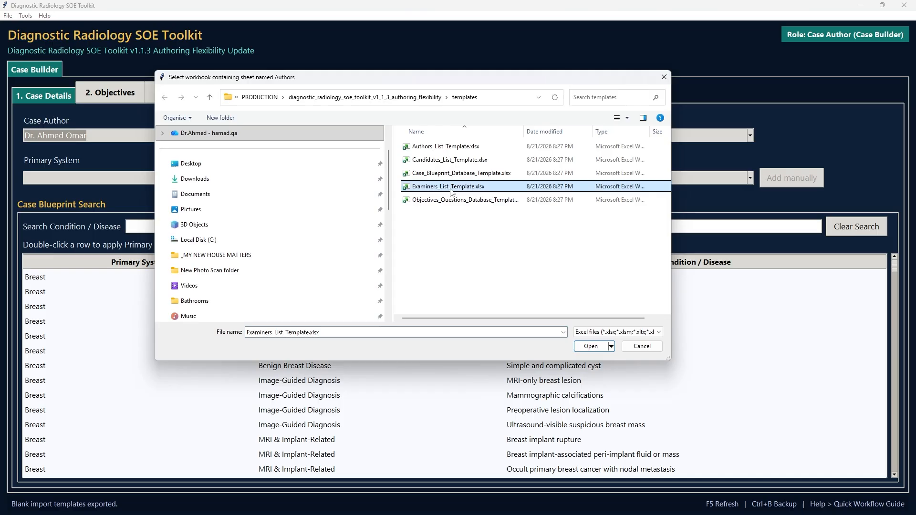
pyautogui.click(598, 347)
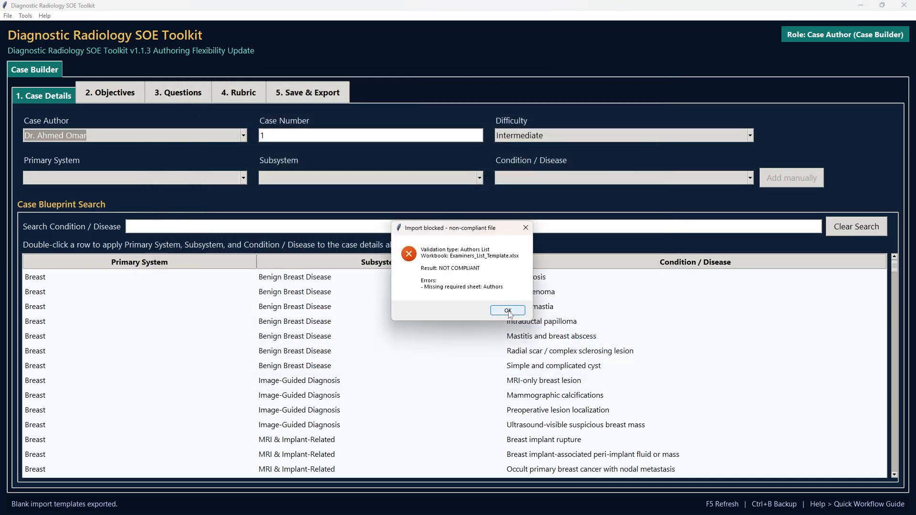
pyautogui.click(508, 310)
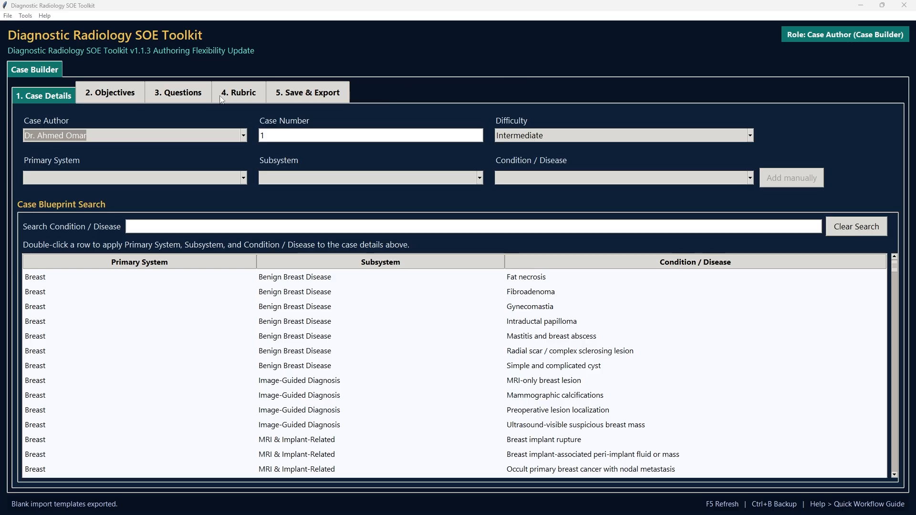
# - Look through the Objectives, Questions, Rubric and Save & Export stages of the case builder and return to Case Details
pyautogui.click(42, 96)
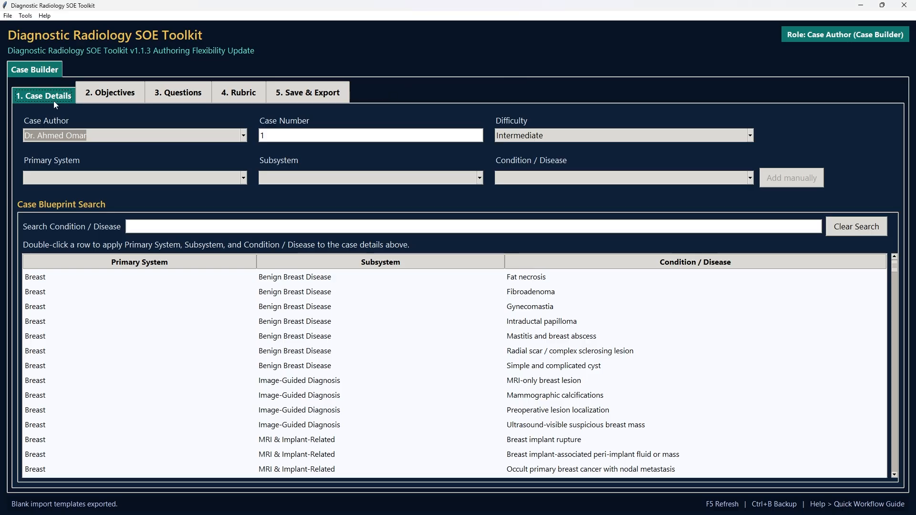
pyautogui.click(114, 94)
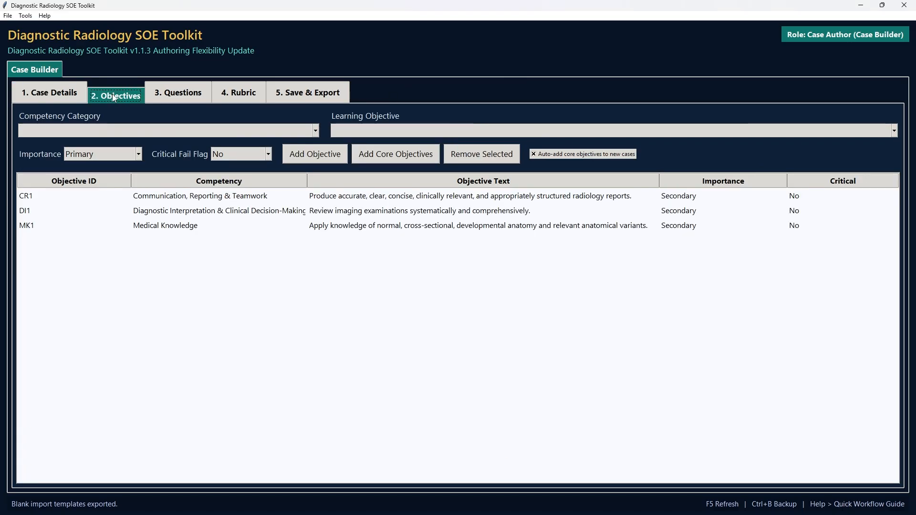
pyautogui.click(182, 94)
pyautogui.click(246, 95)
pyautogui.click(307, 93)
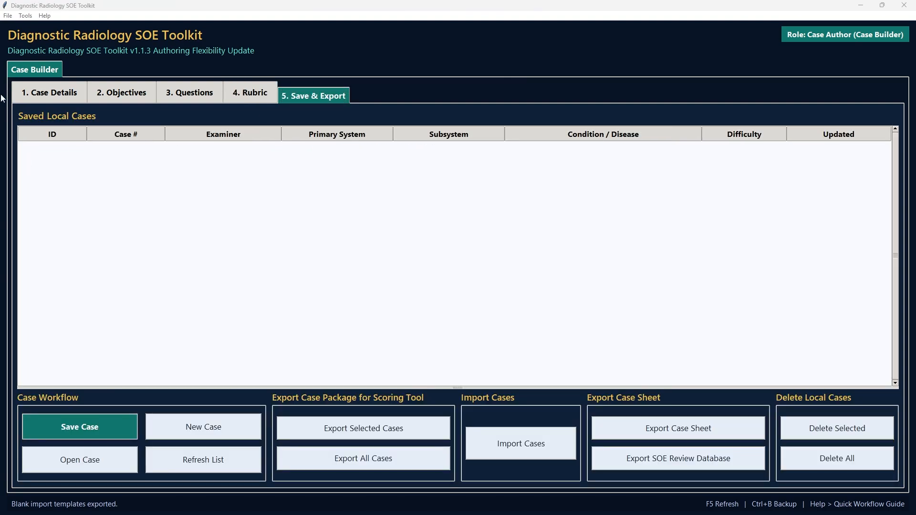
pyautogui.click(29, 94)
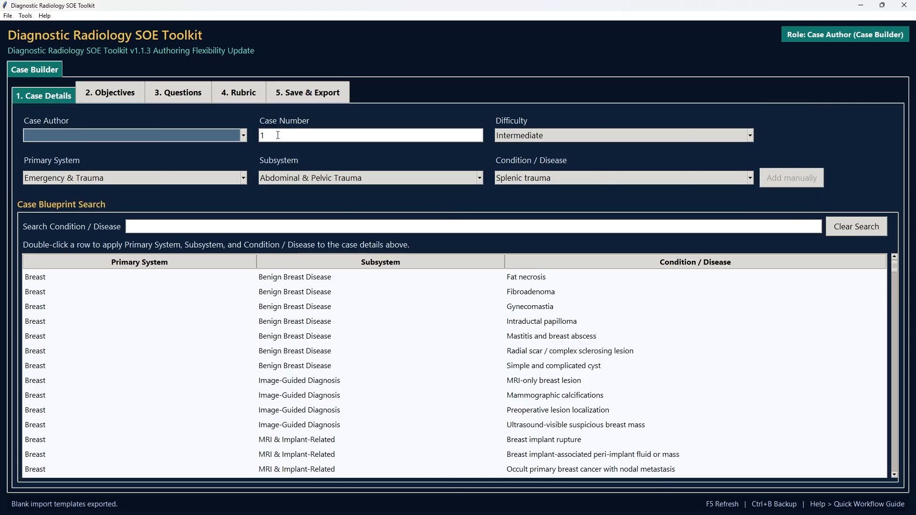
# - Enter 1 as the case number
pyautogui.doubleClick(278, 135)
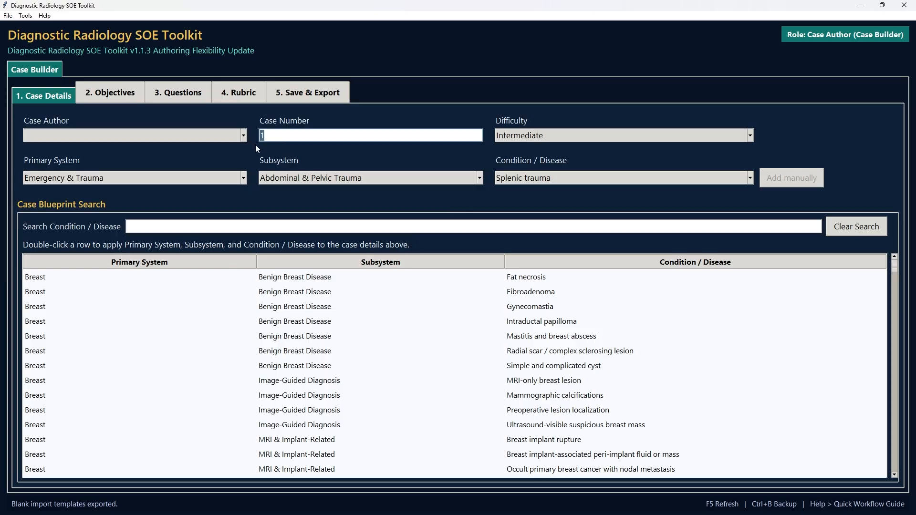
pyautogui.write('3')
pyautogui.hotkey('ctrl', 'a')
pyautogui.write('1')
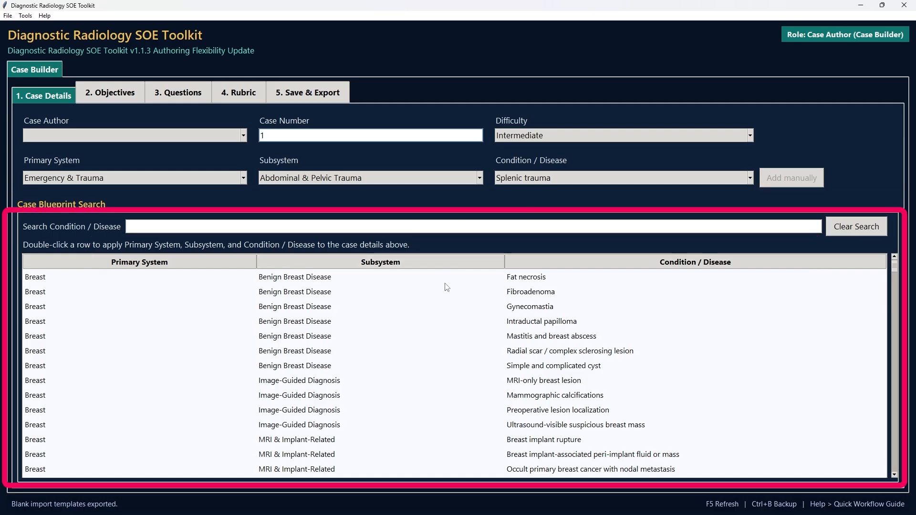
# - Find Splenic trauma under Emergency & Trauma by searching the case blueprint for "splen", apply it to the case and clear the search
pyautogui.click(156, 225)
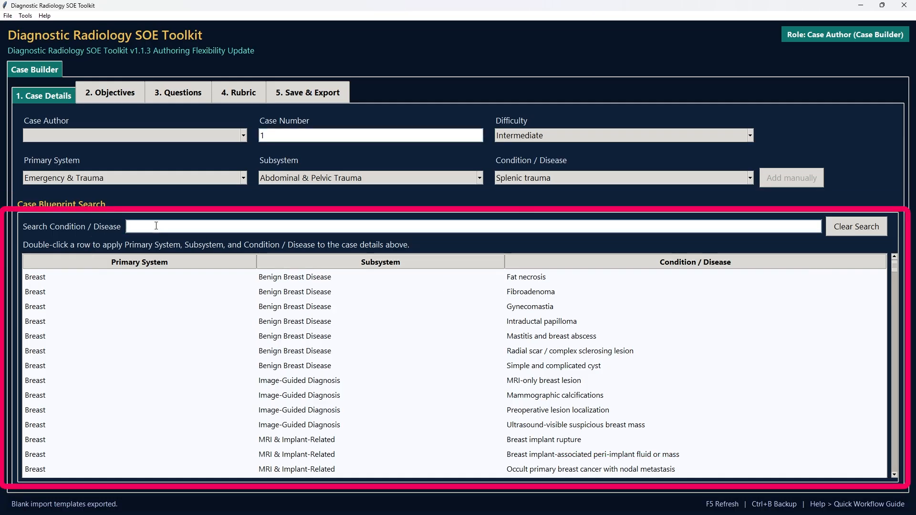
pyautogui.write('splen')
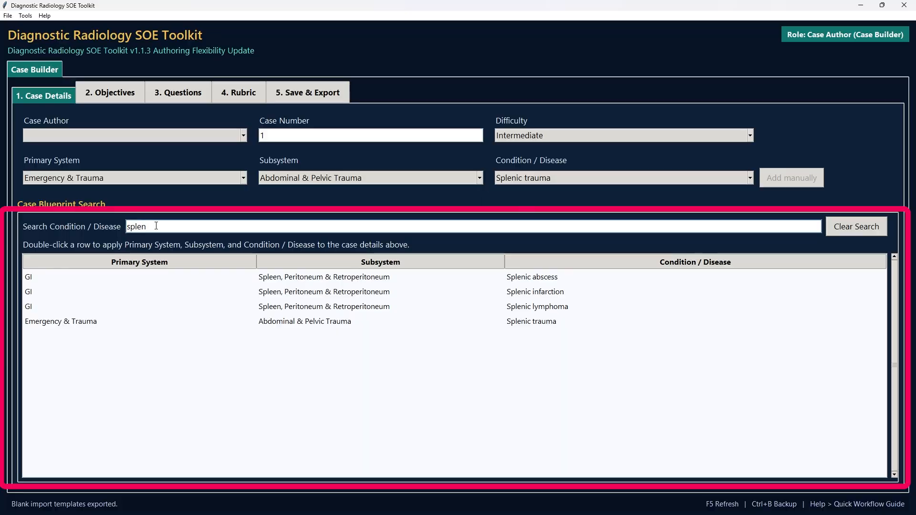
pyautogui.click(285, 324)
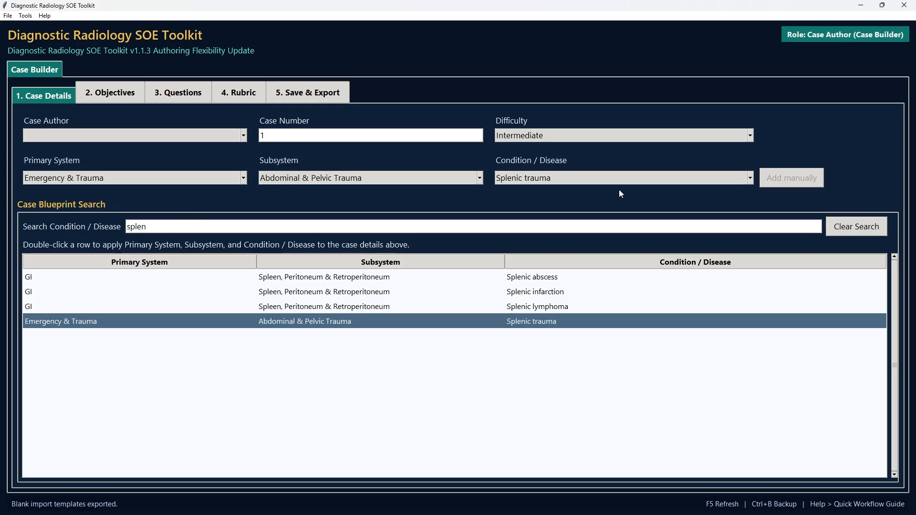
pyautogui.click(842, 228)
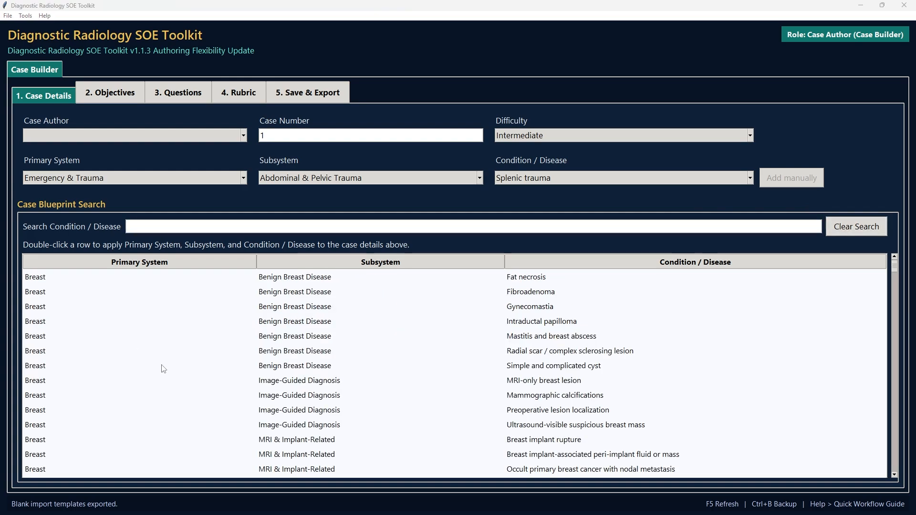
# - For the case objectives, choose the Medical Knowledge competency and the learning objective on normal, cross-sectional, developmental anatomy and relevant anatomical variants
pyautogui.click(108, 93)
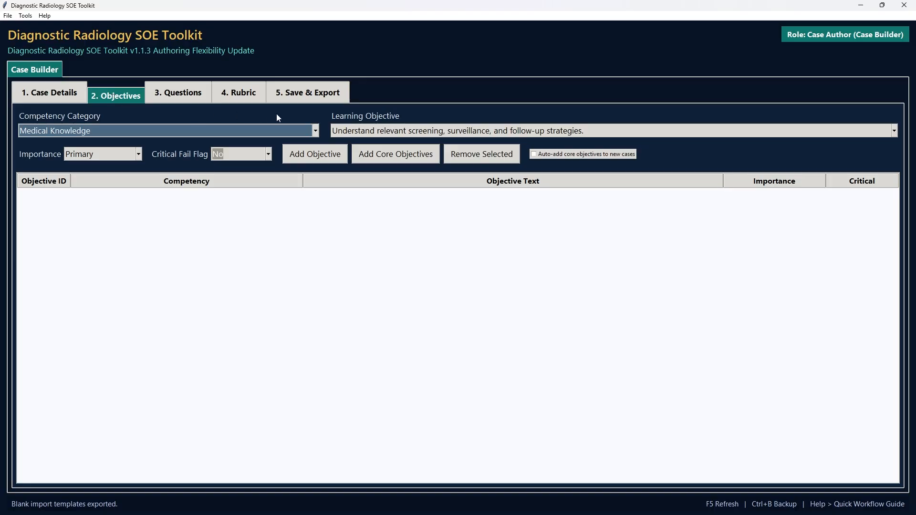
pyautogui.click(316, 132)
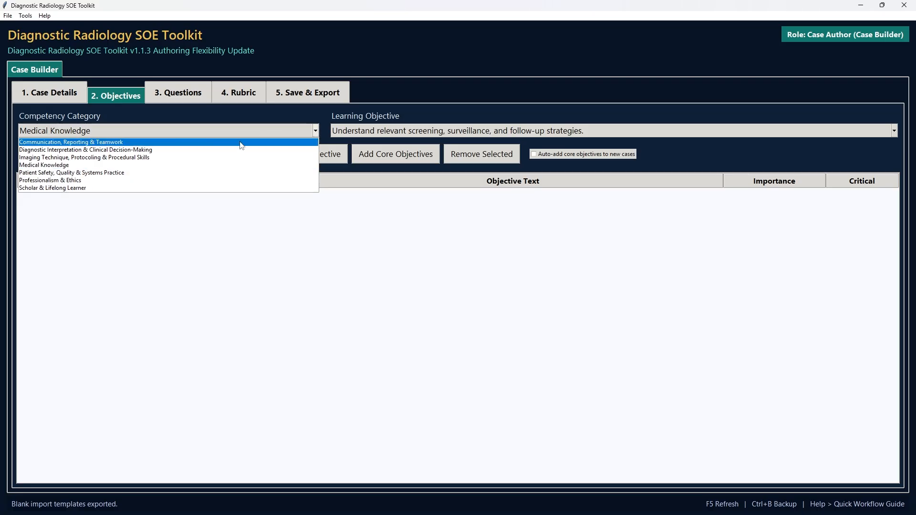
pyautogui.click(168, 165)
pyautogui.click(350, 135)
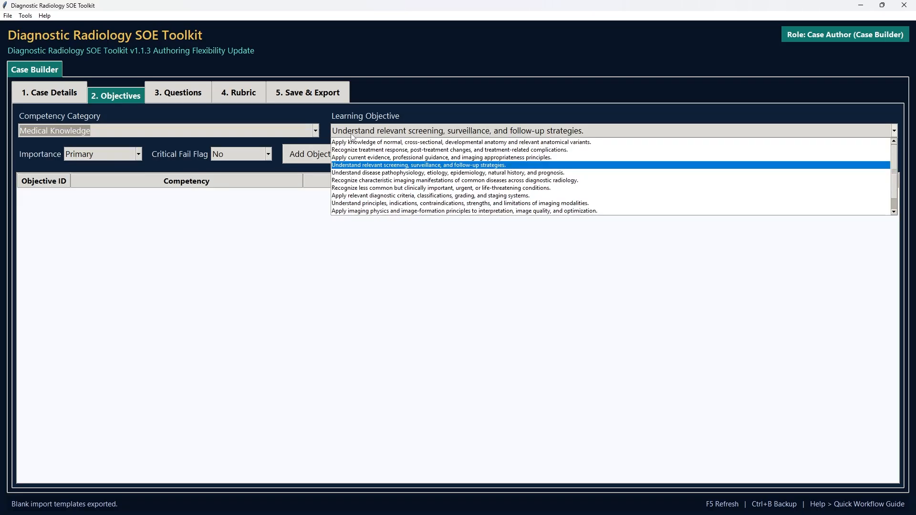
pyautogui.click(356, 142)
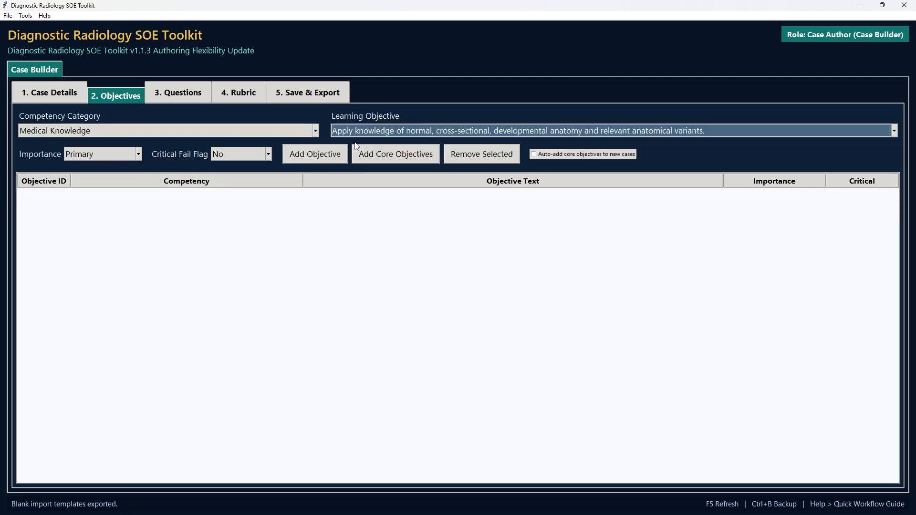
# - Add the chosen objective to the case with Primary importance and the critical fail flag set to No
pyautogui.click(139, 154)
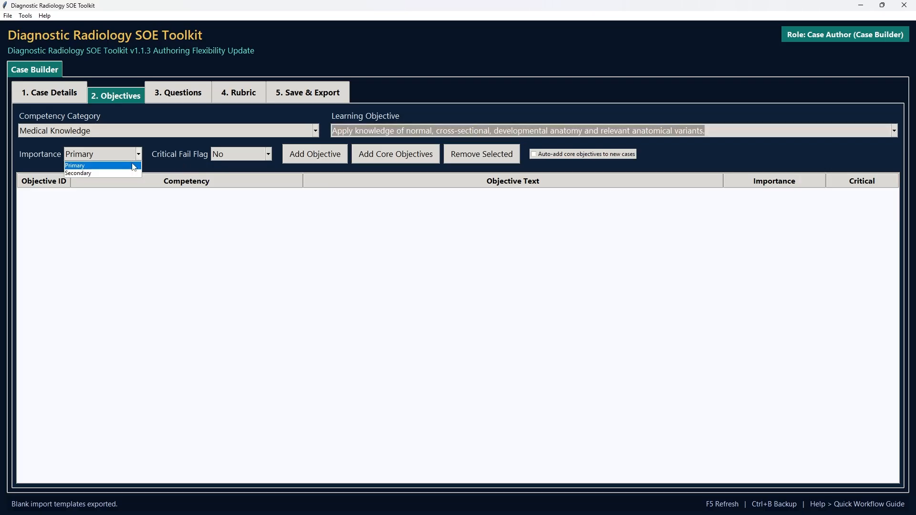
pyautogui.click(132, 166)
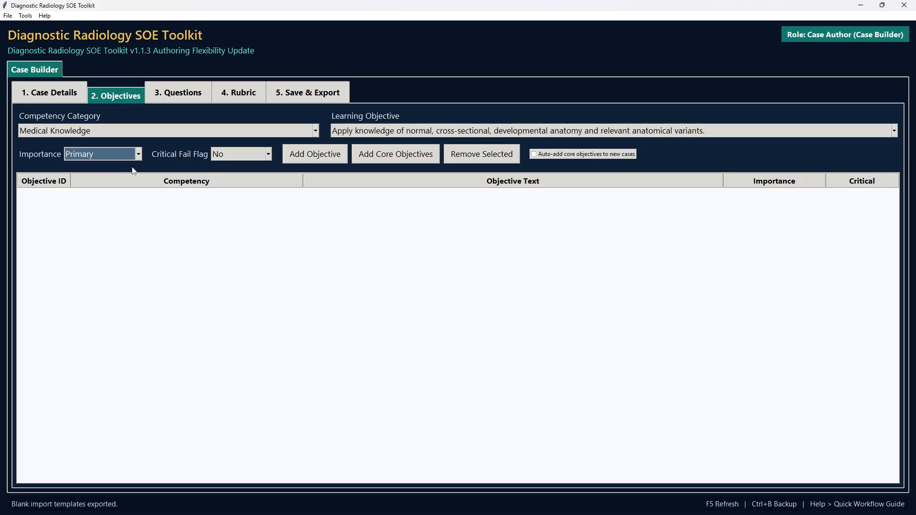
pyautogui.click(268, 154)
pyautogui.click(257, 172)
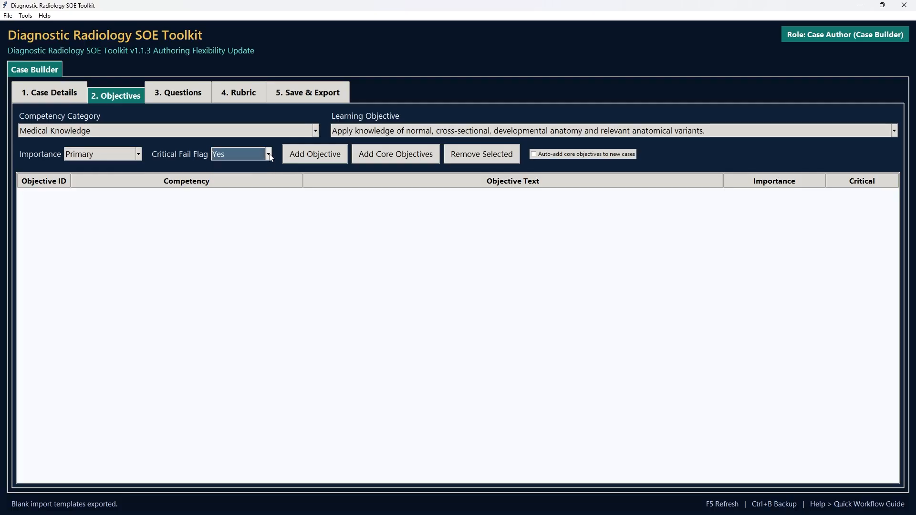
pyautogui.click(268, 154)
pyautogui.click(261, 164)
pyautogui.click(315, 154)
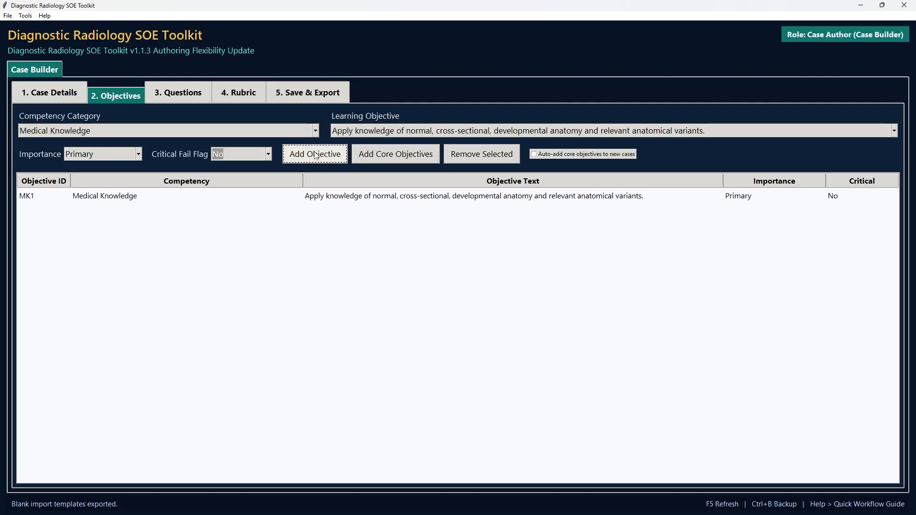
# - Edit the added Medical Knowledge objective, choosing Primary importance and critical fail flag No, and save it
pyautogui.click(340, 200)
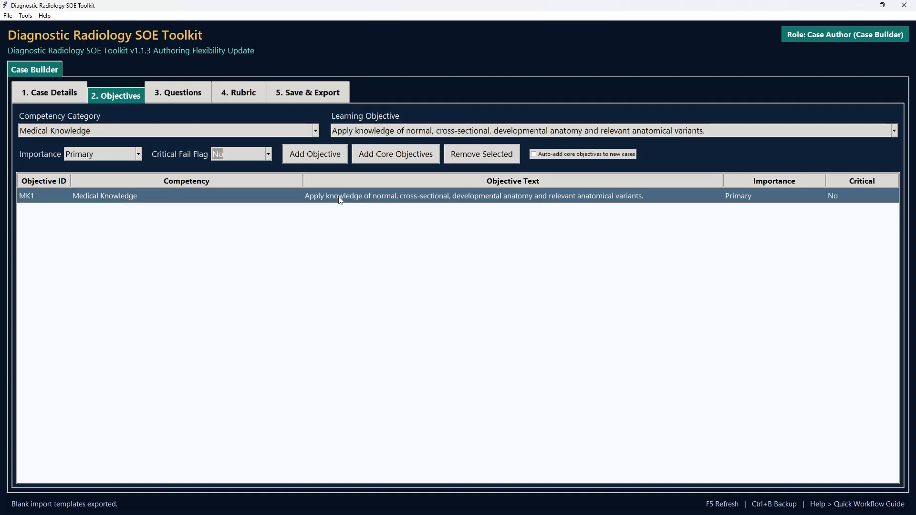
pyautogui.doubleClick(340, 200)
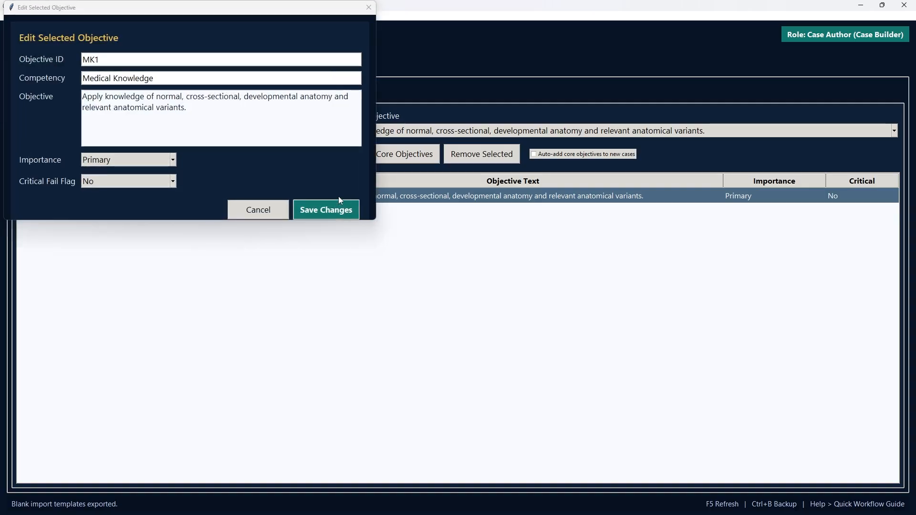
pyautogui.click(176, 160)
pyautogui.click(177, 161)
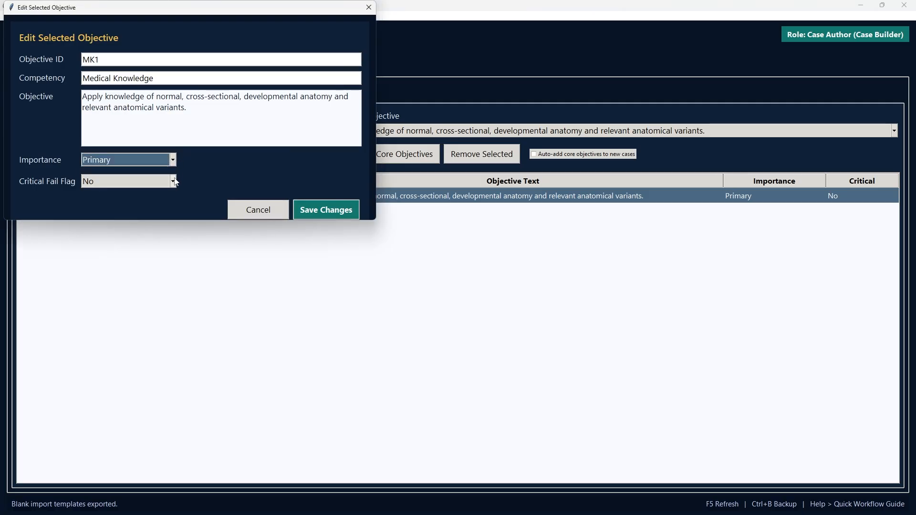
pyautogui.click(174, 181)
pyautogui.click(175, 181)
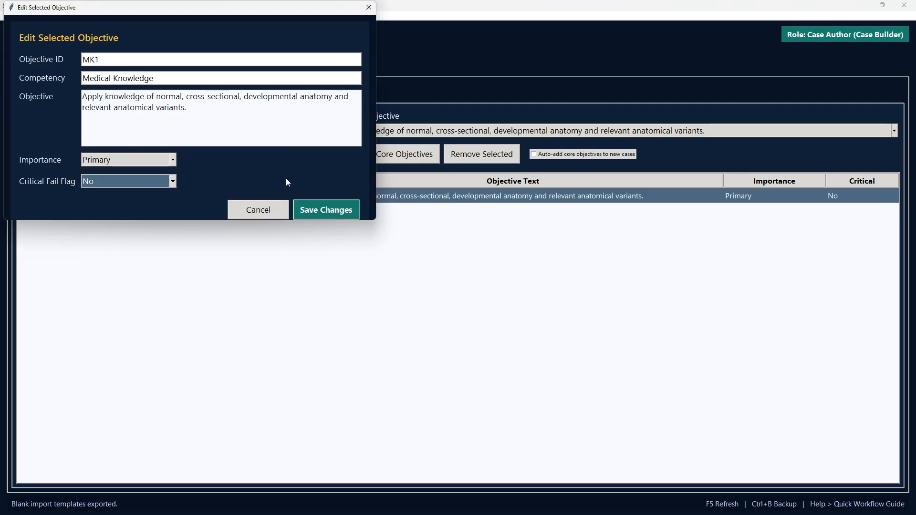
pyautogui.click(320, 210)
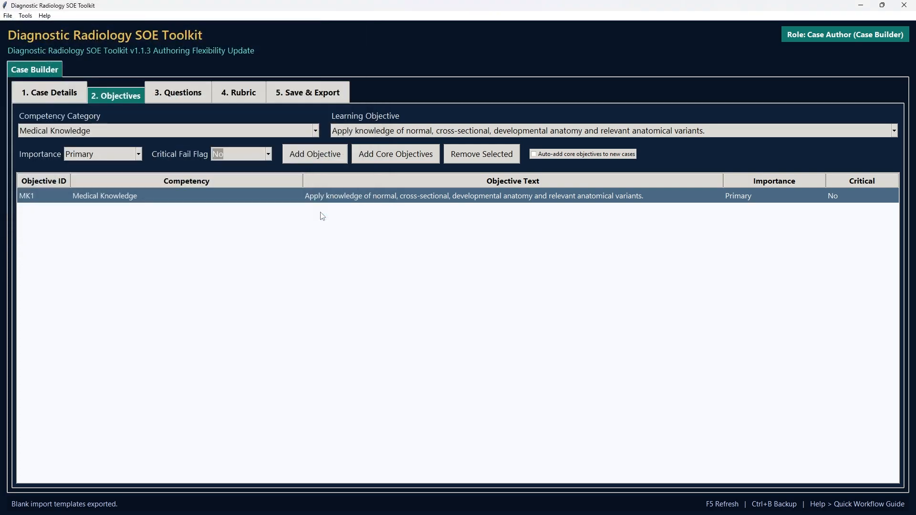
# - Remove the Medical Knowledge objective from the case and enable auto-adding of core objectives to new cases
pyautogui.click(475, 160)
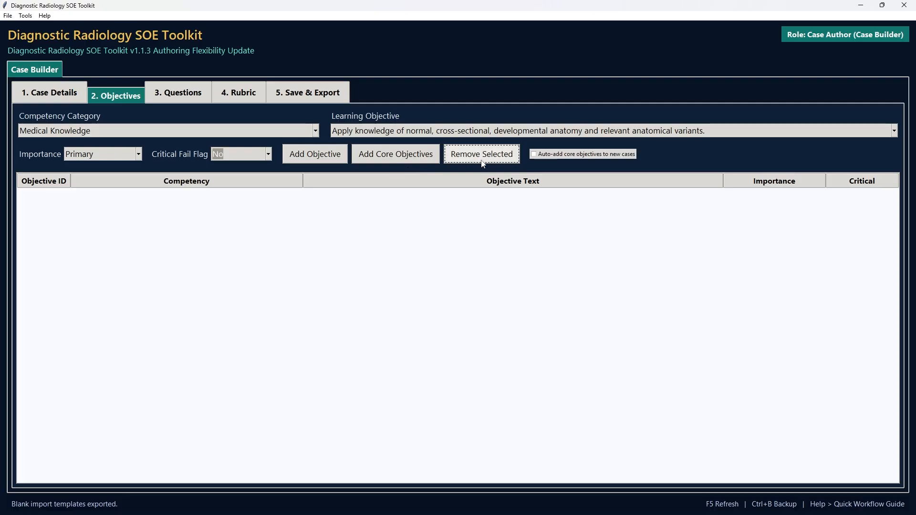
pyautogui.click(533, 154)
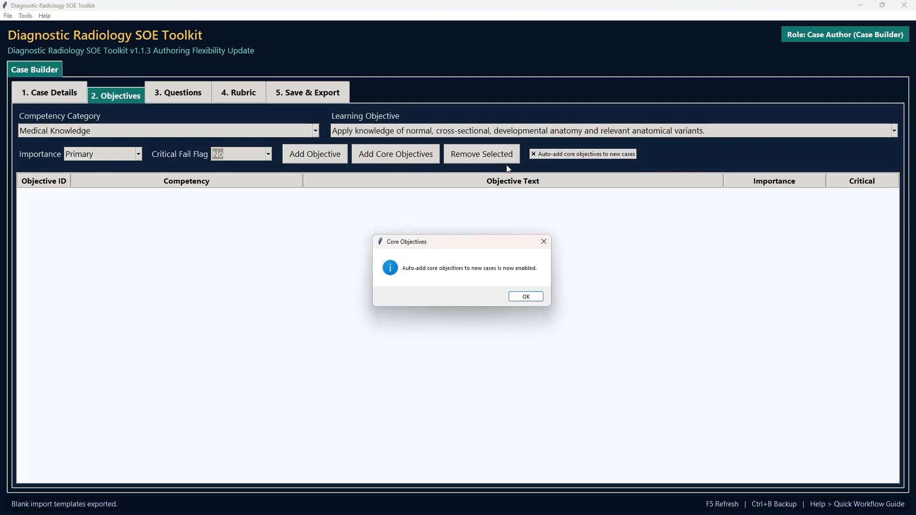
pyautogui.click(526, 296)
# - Add the core objectives to the case and refresh the lists
pyautogui.click(406, 155)
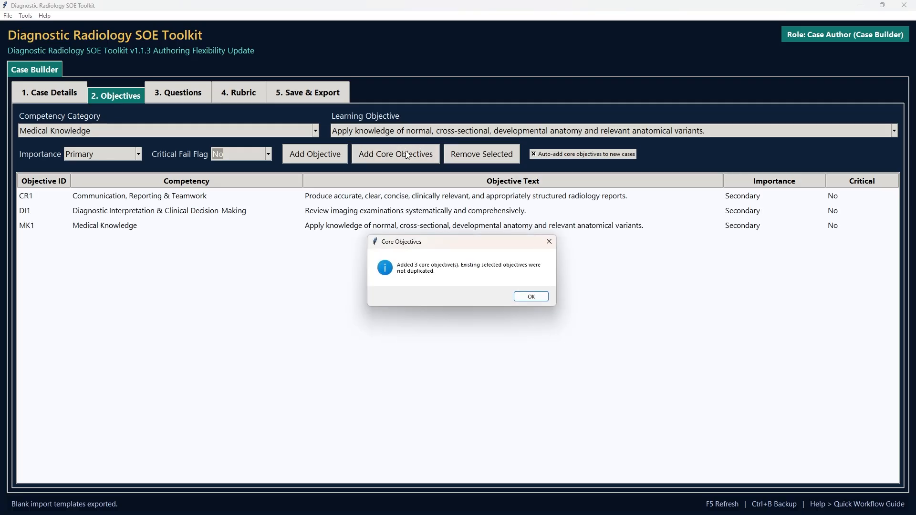
pyautogui.click(531, 296)
pyautogui.press('F5')
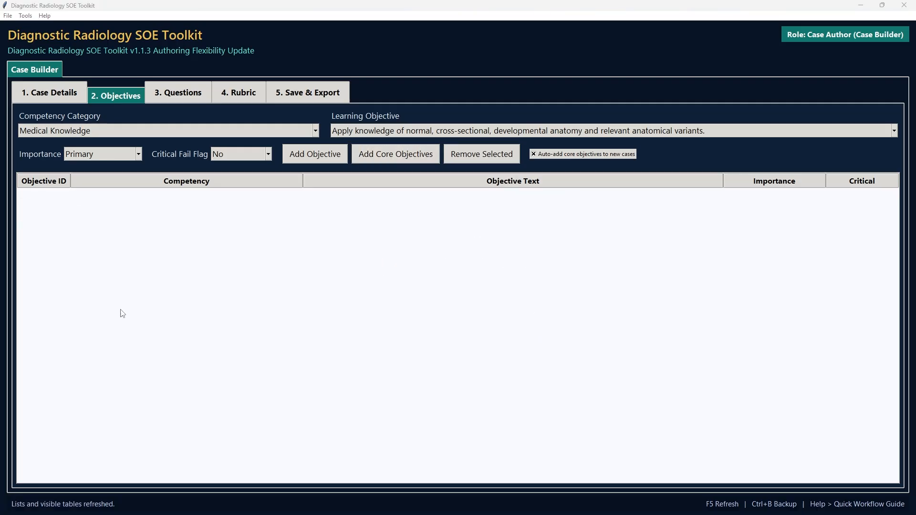
# - Open the Core Objectives Manager, widen its window and filter the available objectives by the Medical Knowledge competency
pyautogui.click(27, 16)
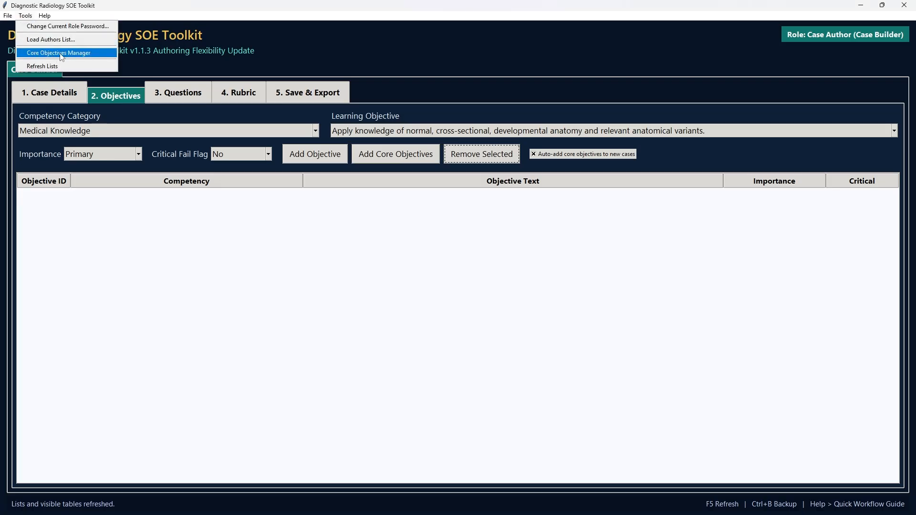
pyautogui.click(58, 53)
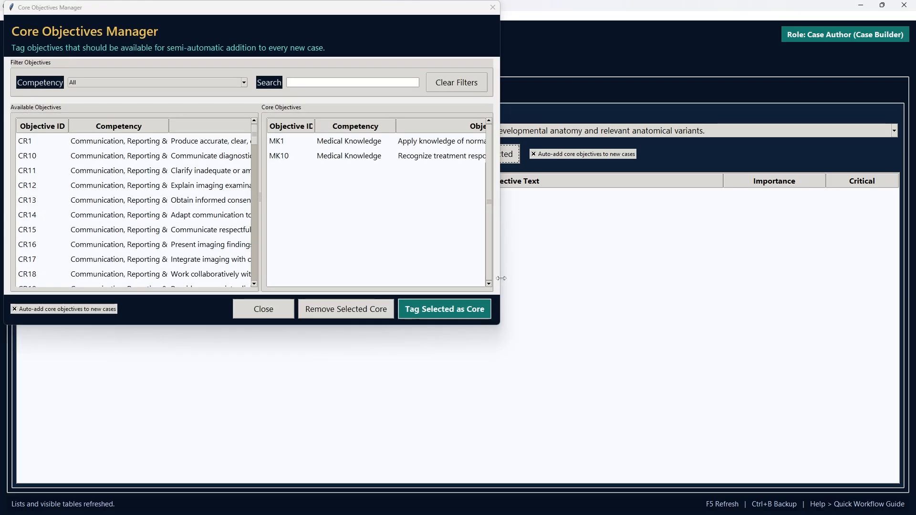
pyautogui.moveTo(500, 281); pyautogui.dragTo(824, 283)
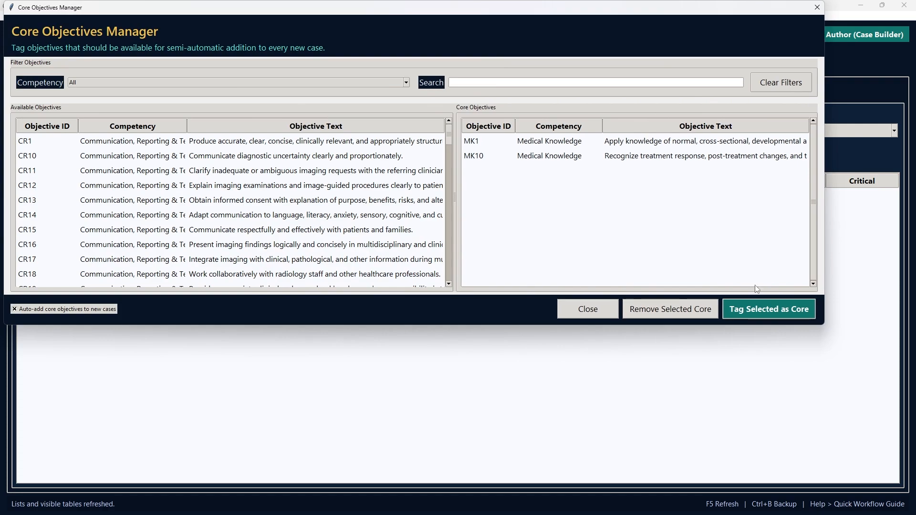
pyautogui.click(406, 83)
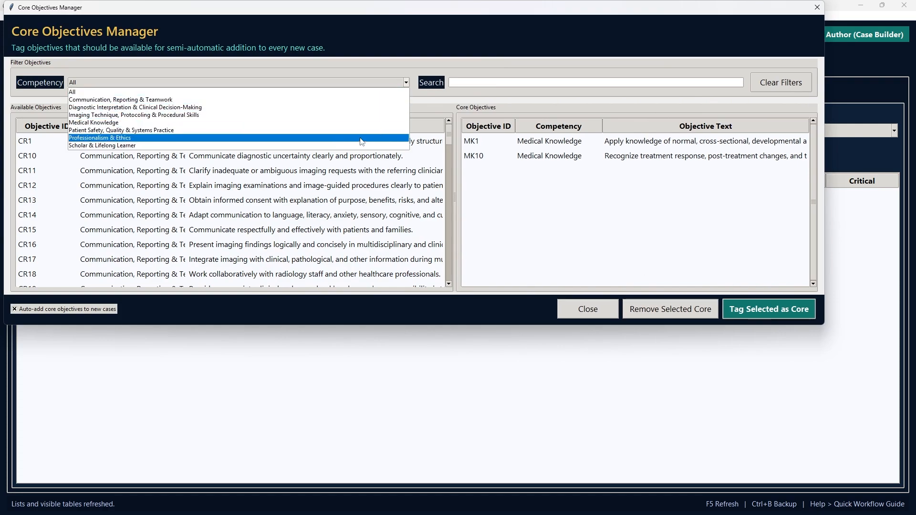
pyautogui.click(350, 122)
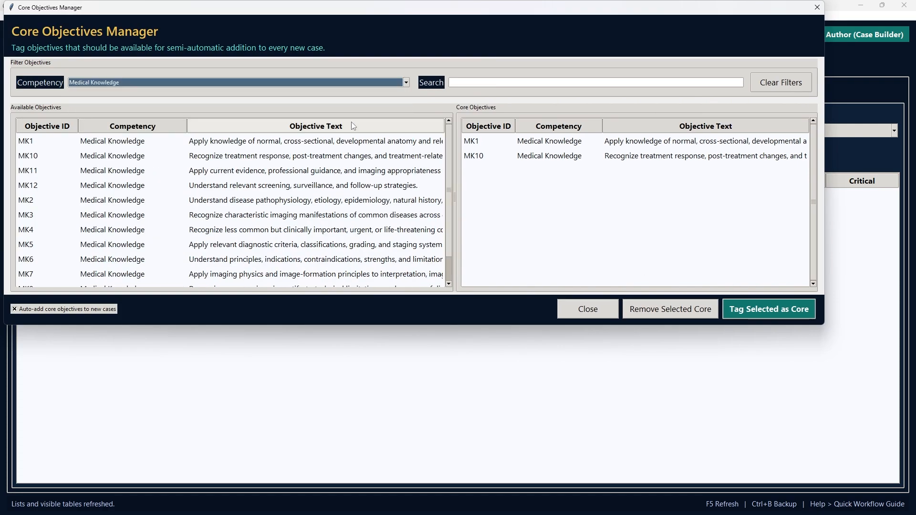
# - Tag objectives MK1 and MK11 as core objectives and close the manager
pyautogui.click(346, 142)
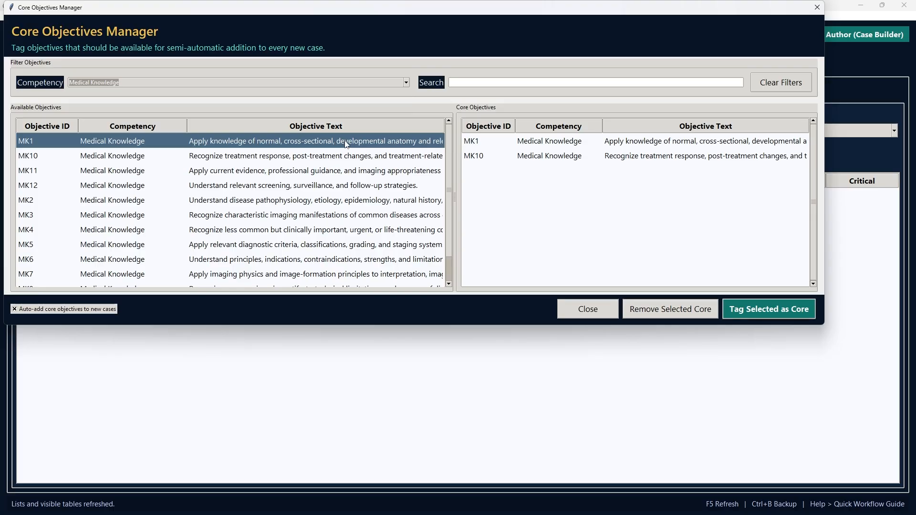
pyautogui.click(743, 311)
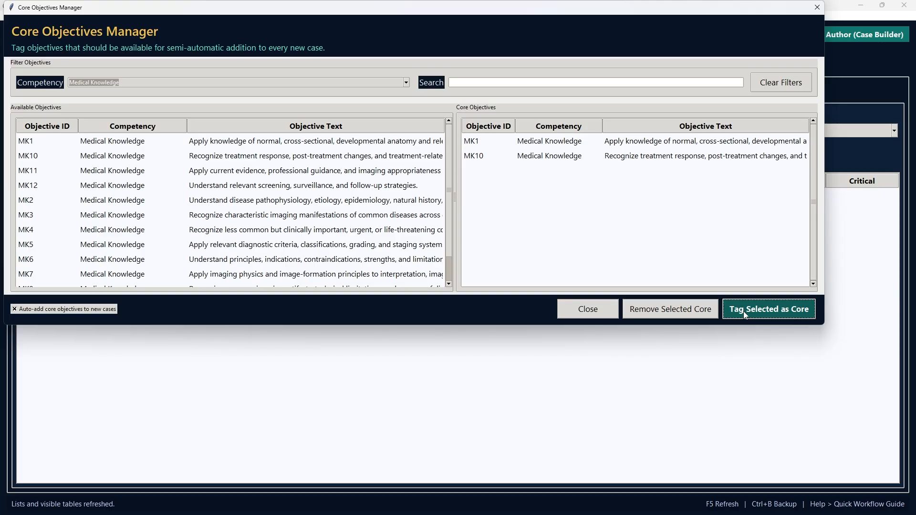
pyautogui.doubleClick(410, 175)
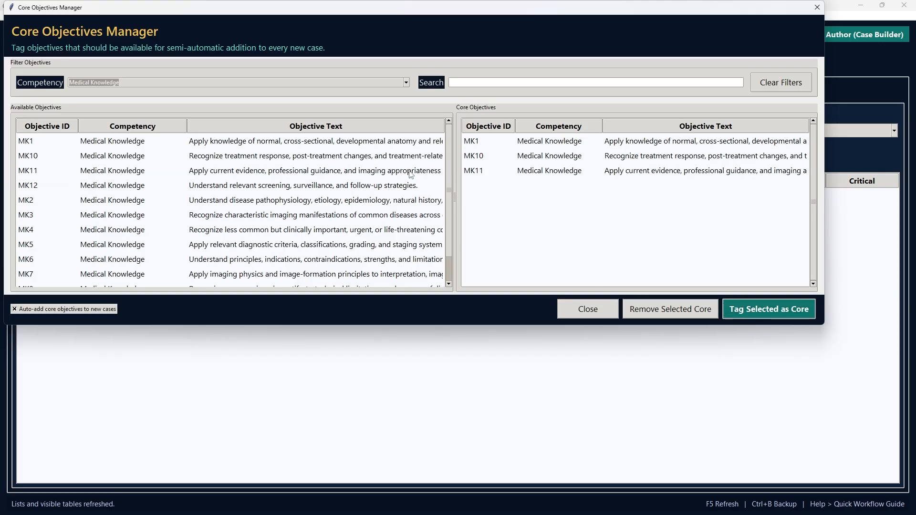
pyautogui.click(583, 313)
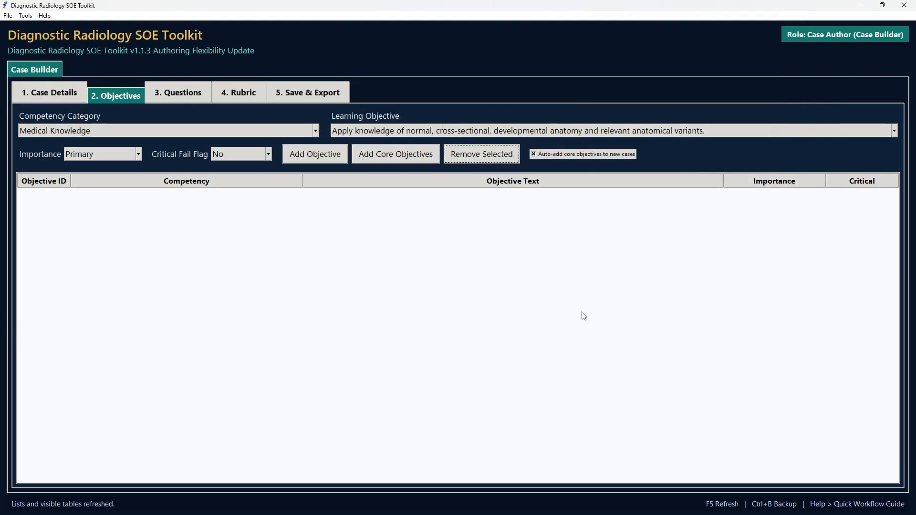
# - Add the Medical Knowledge core objectives MK1, MK10 and MK11 to the case
pyautogui.click(409, 157)
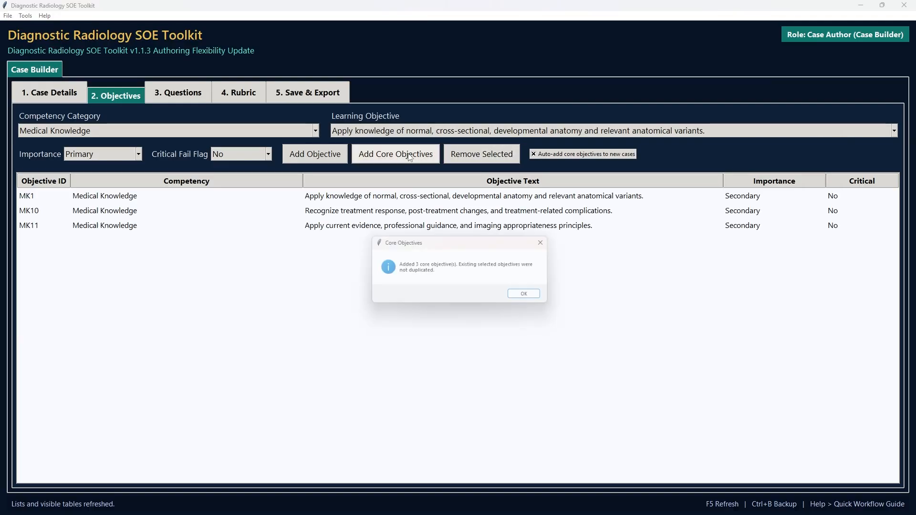
pyautogui.click(532, 301)
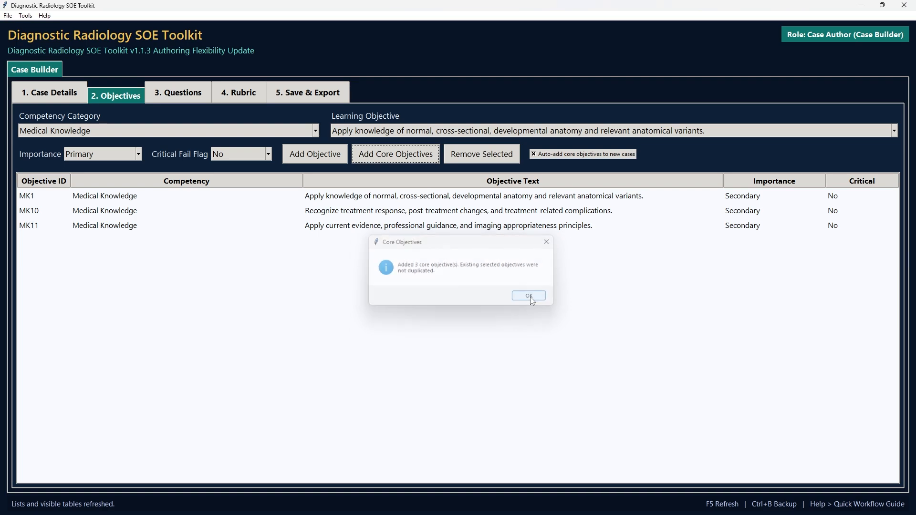
# - Disable auto-adding of core objectives to new cases and enable it again
pyautogui.click(534, 156)
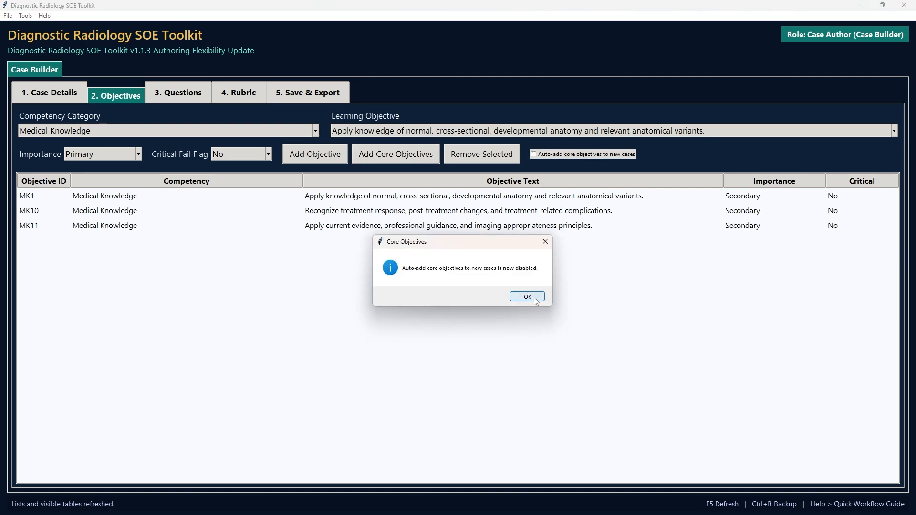
pyautogui.click(534, 300)
pyautogui.click(534, 155)
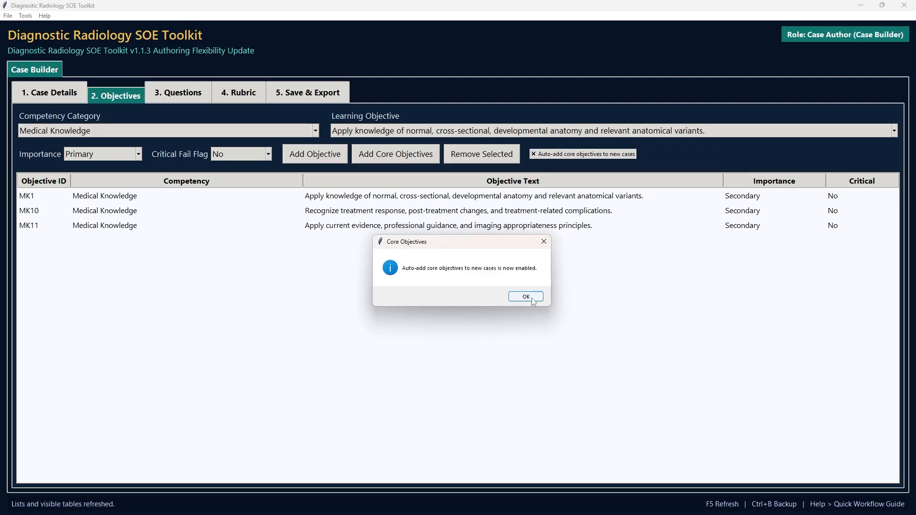
pyautogui.click(529, 296)
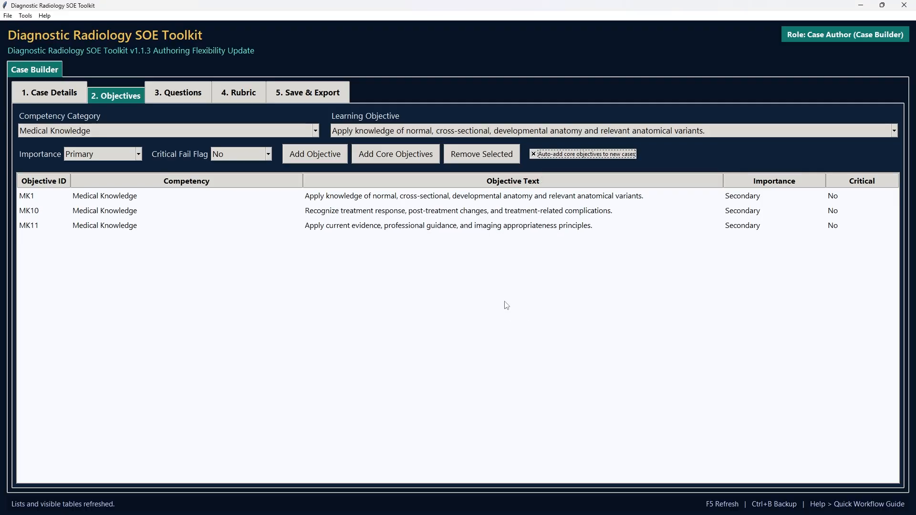
# - Remove objective MK1 from the case's objectives
pyautogui.click(463, 199)
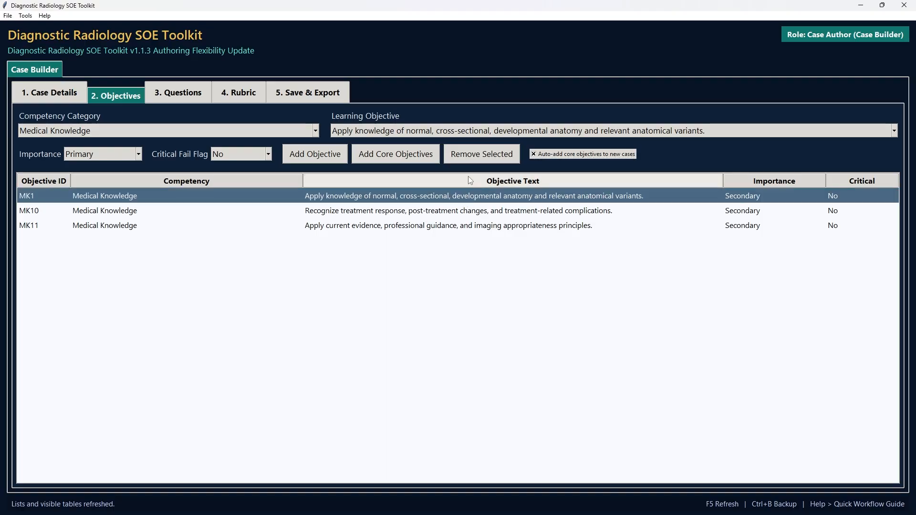
pyautogui.click(473, 161)
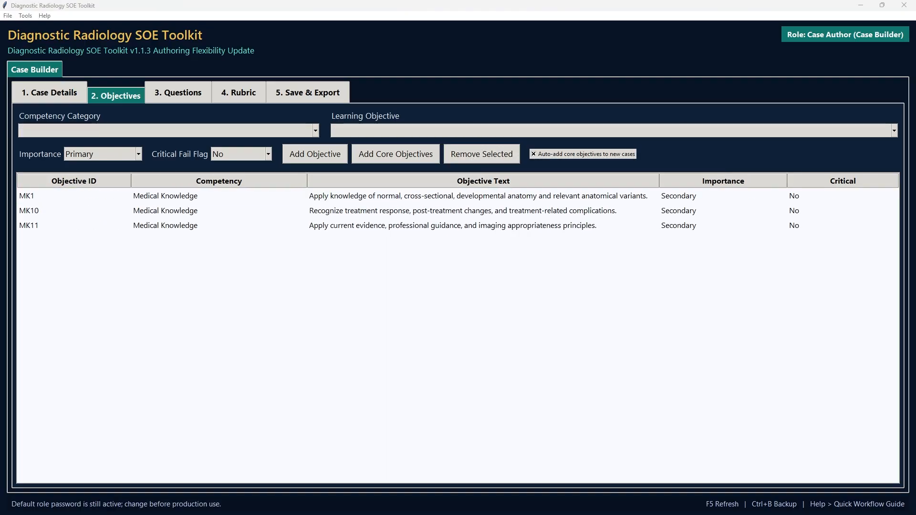
# - Generate the standard questions for the case and go through those for MK1, MK10 and MK11
pyautogui.click(186, 91)
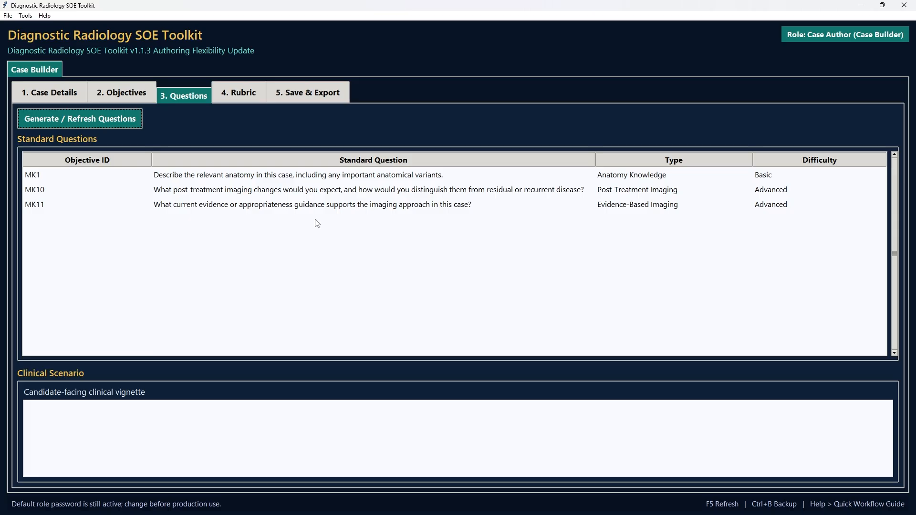
pyautogui.click(316, 179)
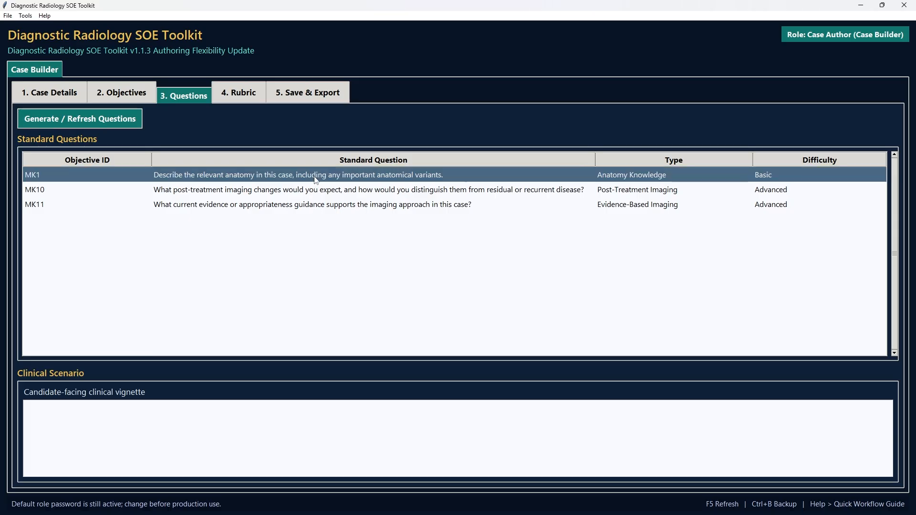
pyautogui.click(314, 193)
pyautogui.click(314, 206)
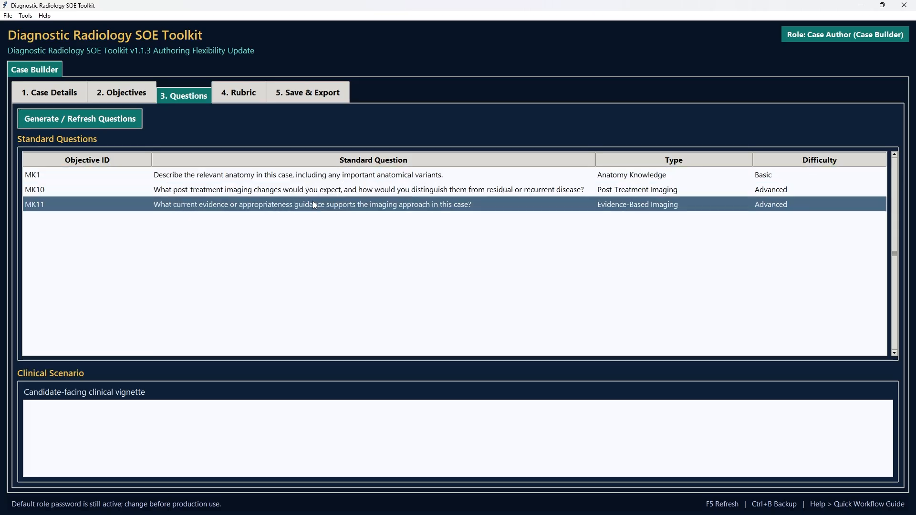
pyautogui.click(315, 180)
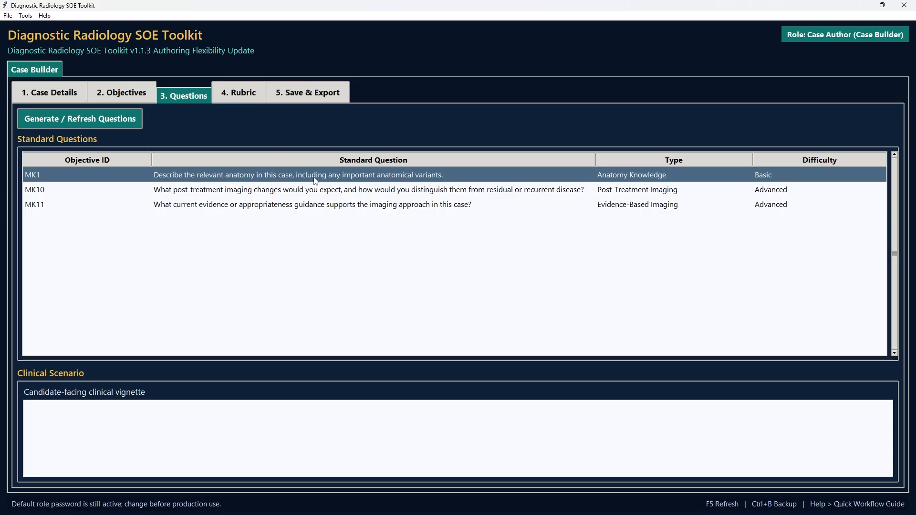
# - Replace the MK1 standard question's text with "Describe all the findings in the following images" and save it
pyautogui.doubleClick(315, 178)
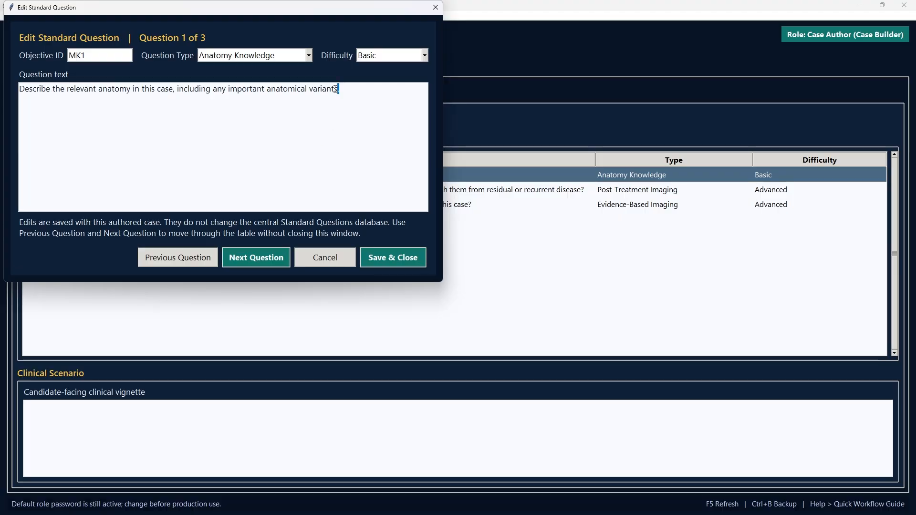
pyautogui.moveTo(339, 89); pyautogui.dragTo(12, 91)
pyautogui.write('de')
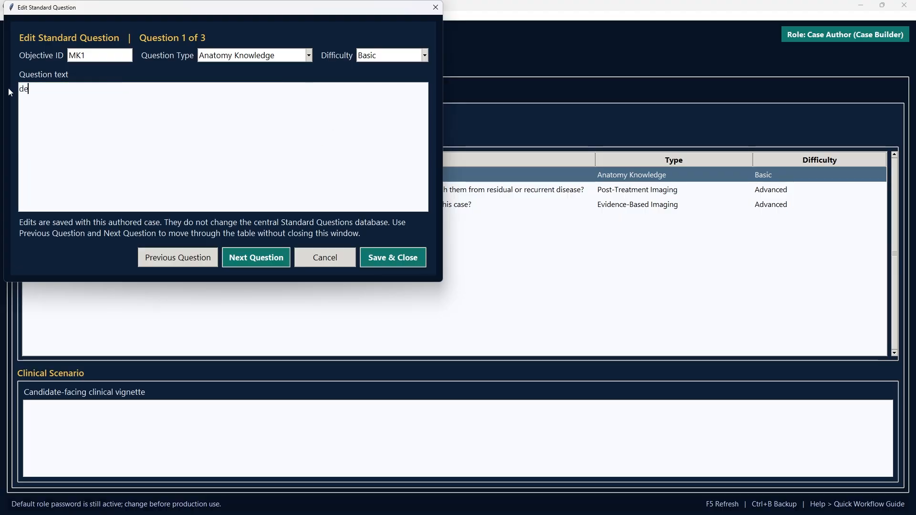
pyautogui.write('escribe all the findings in the following ')
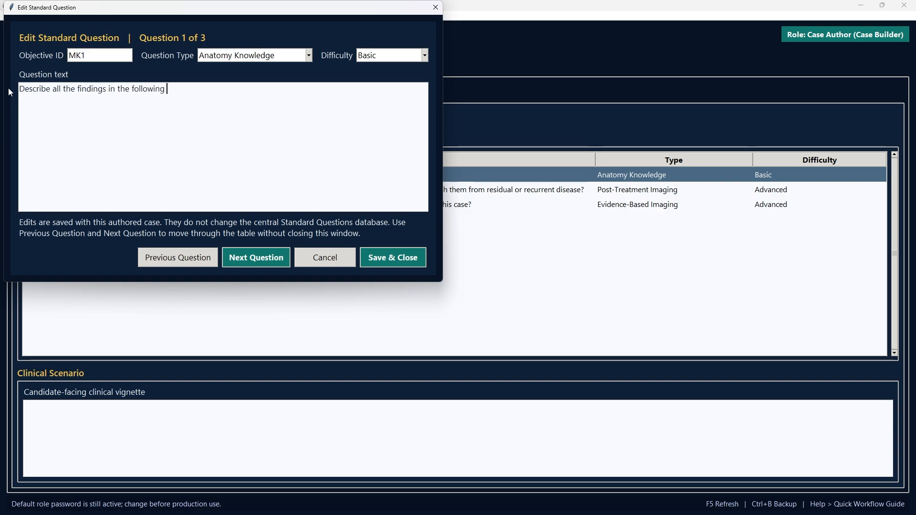
pyautogui.write('images')
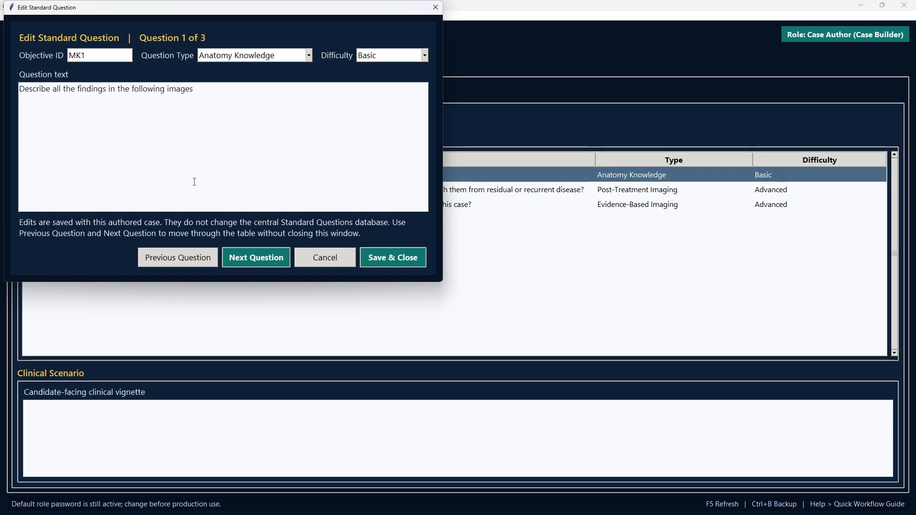
pyautogui.click(394, 257)
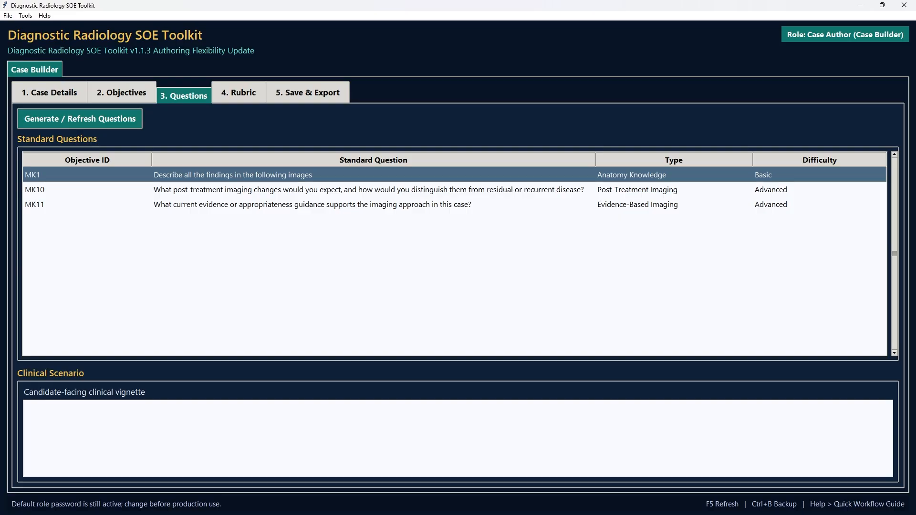
# - Refresh the lists and open the MK10 objective's score definitions for editing in the rubric's score distribution
pyautogui.press('F5')
pyautogui.click(247, 98)
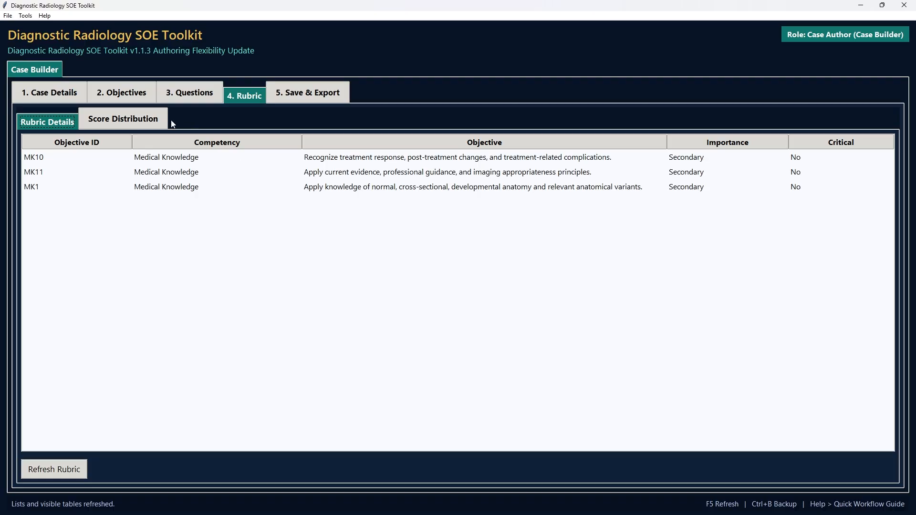
pyautogui.click(149, 116)
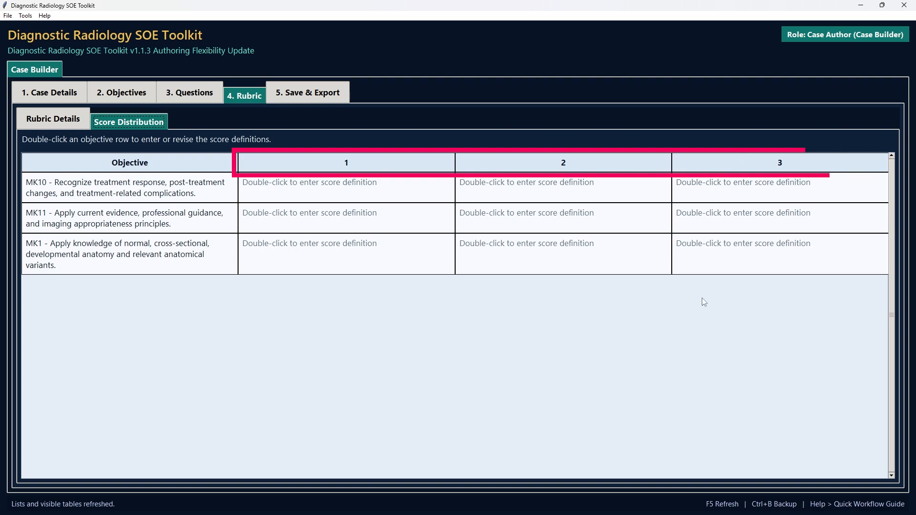
pyautogui.doubleClick(598, 196)
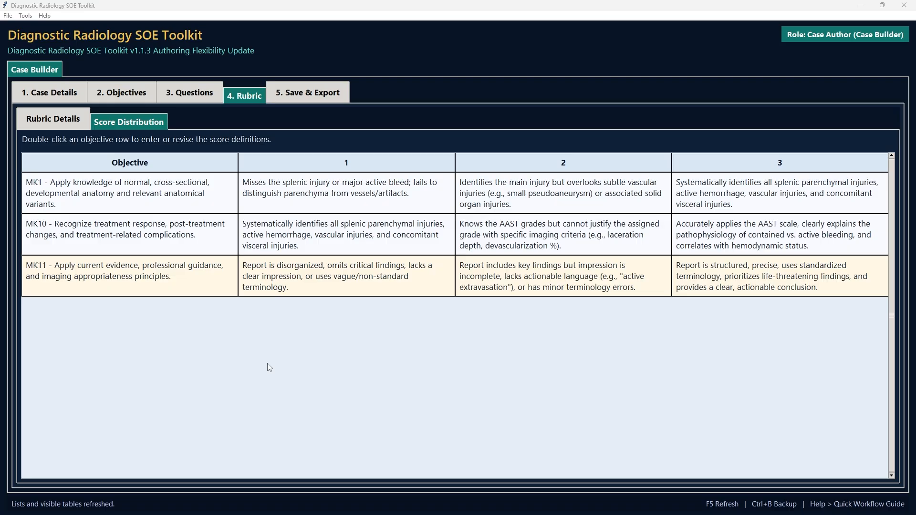
# - Save the splenic trauma case to the local cases and dismiss the confirmation
pyautogui.click(318, 98)
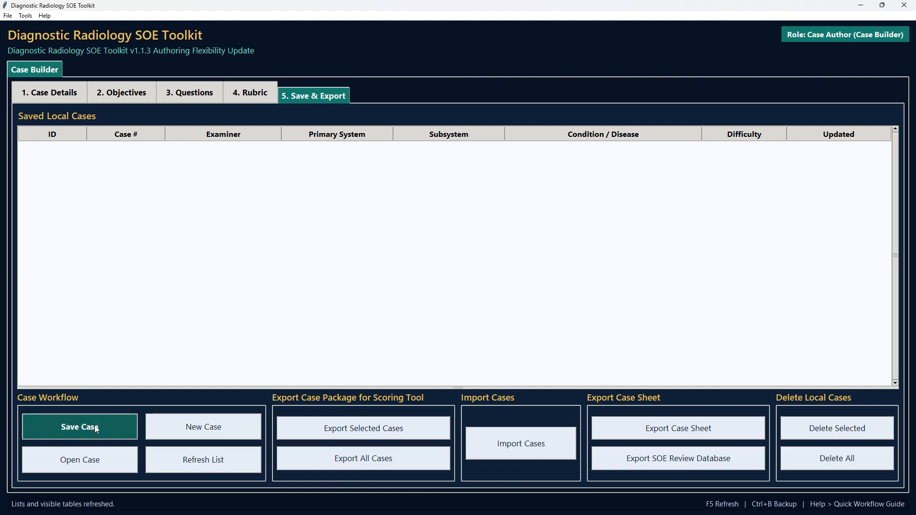
pyautogui.click(67, 426)
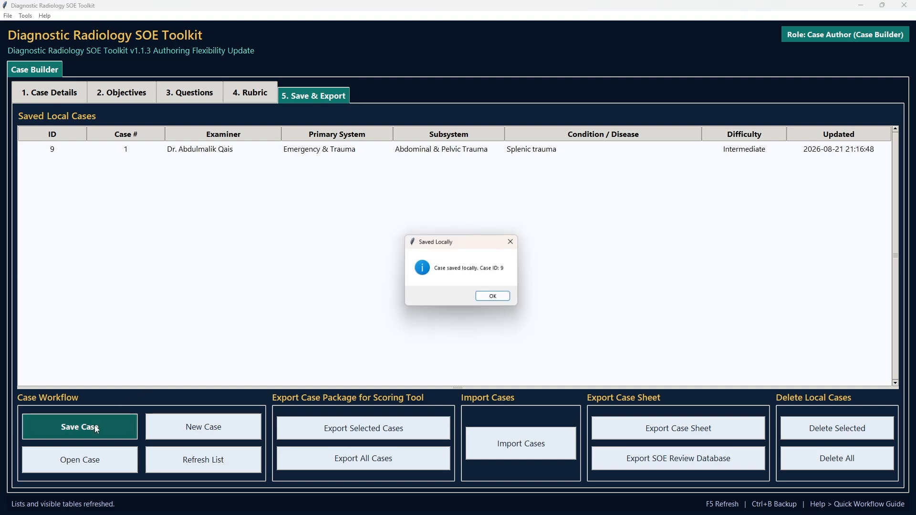
pyautogui.click(494, 297)
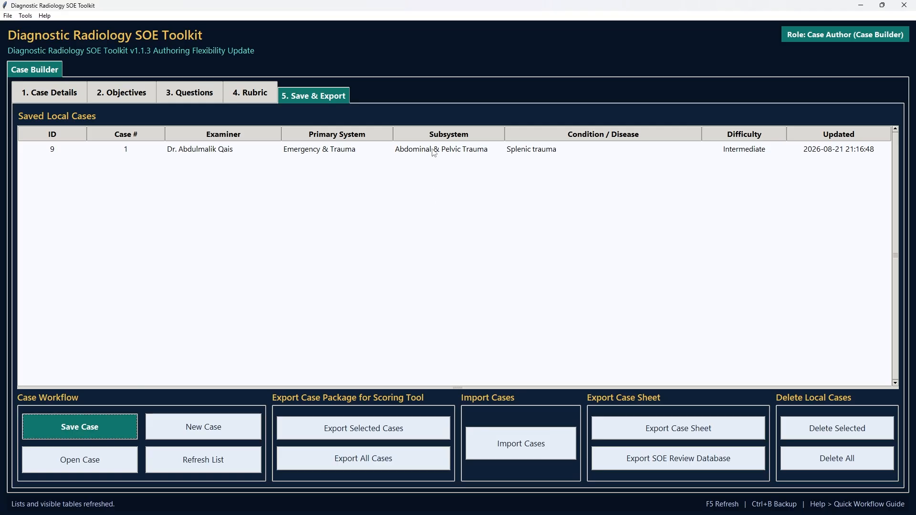
# - Start a new case, and export all saved local cases to the exports folder as DR_SOE_All_4_cases.casepkg.json
pyautogui.click(210, 426)
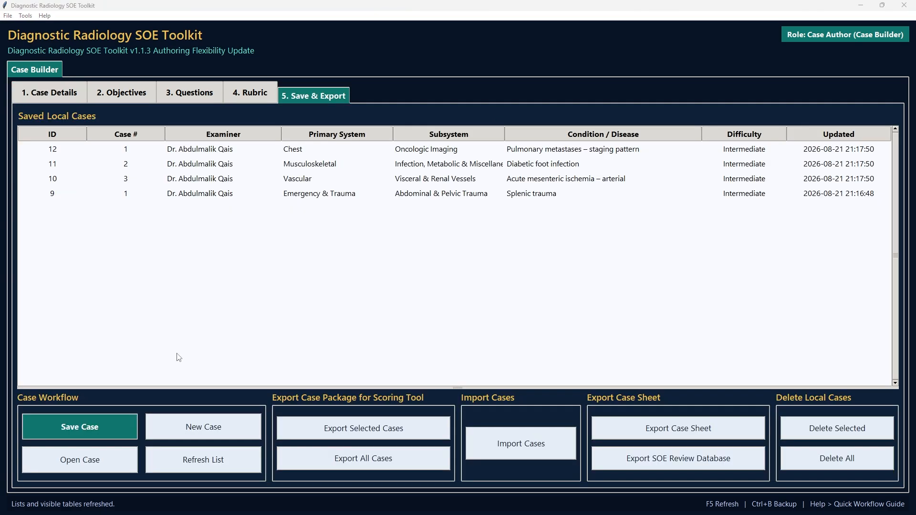
pyautogui.click(411, 465)
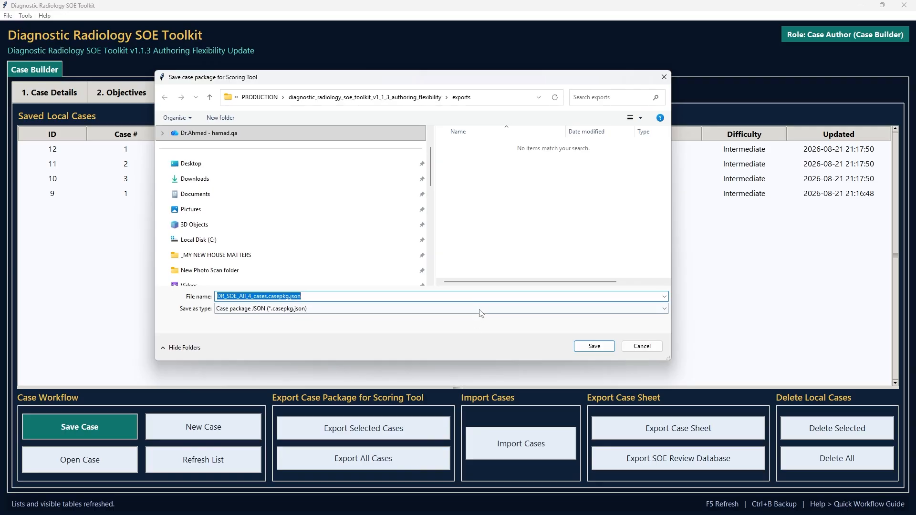
pyautogui.click(581, 347)
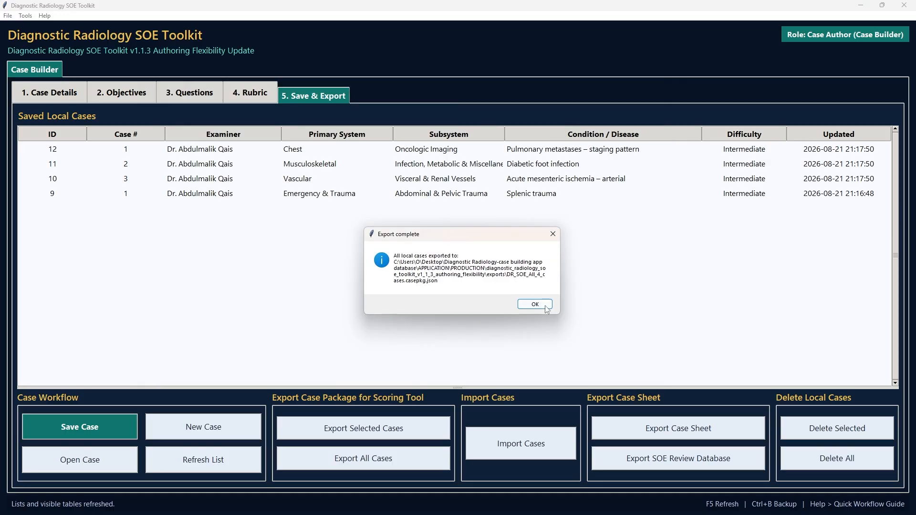
pyautogui.click(547, 307)
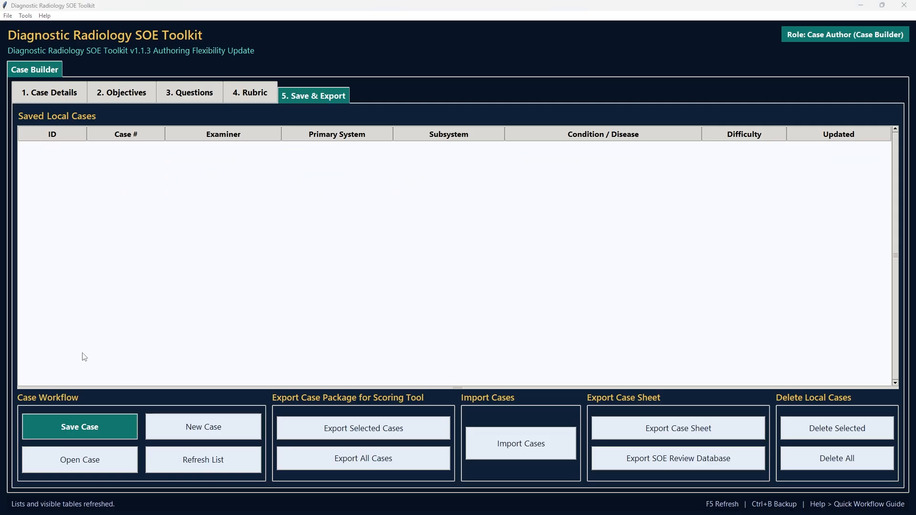
# - Import the saved cases package DR_SOE_All_4_cases.casepkg.json into the local cases as new copies
pyautogui.click(508, 445)
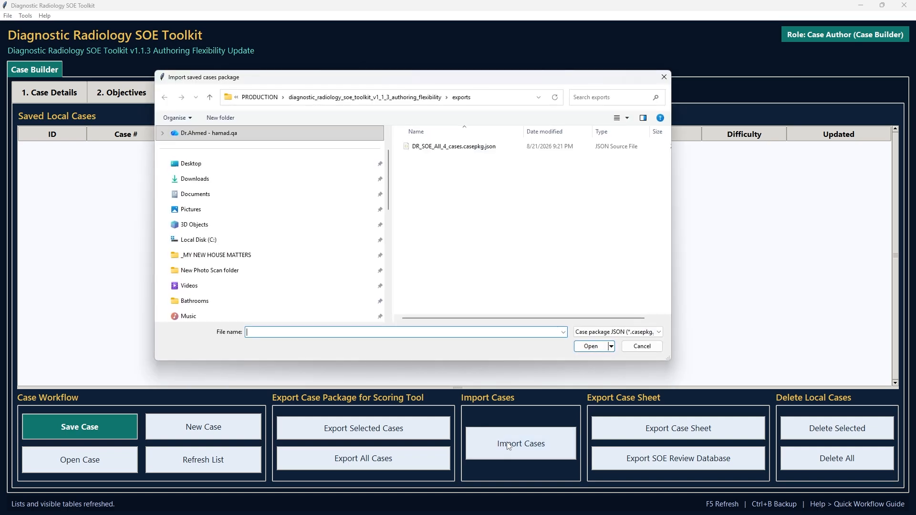
pyautogui.click(472, 146)
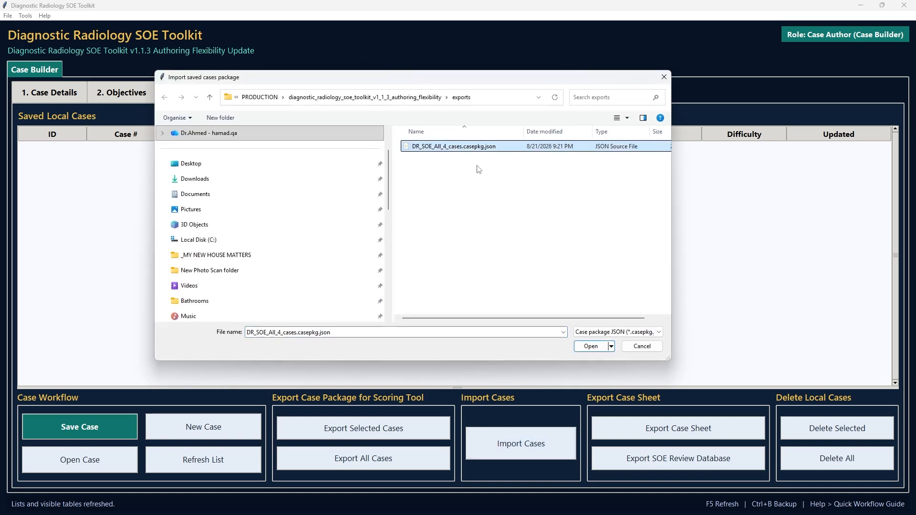
pyautogui.click(591, 347)
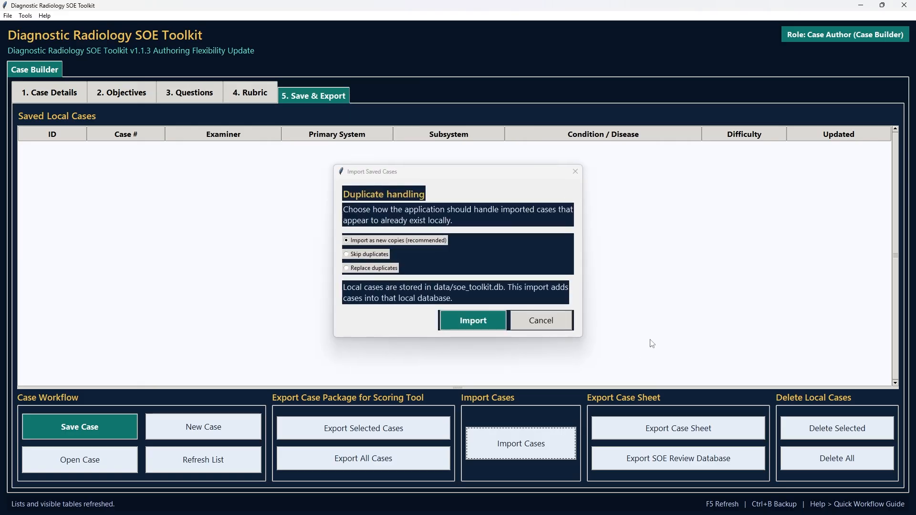
pyautogui.click(479, 321)
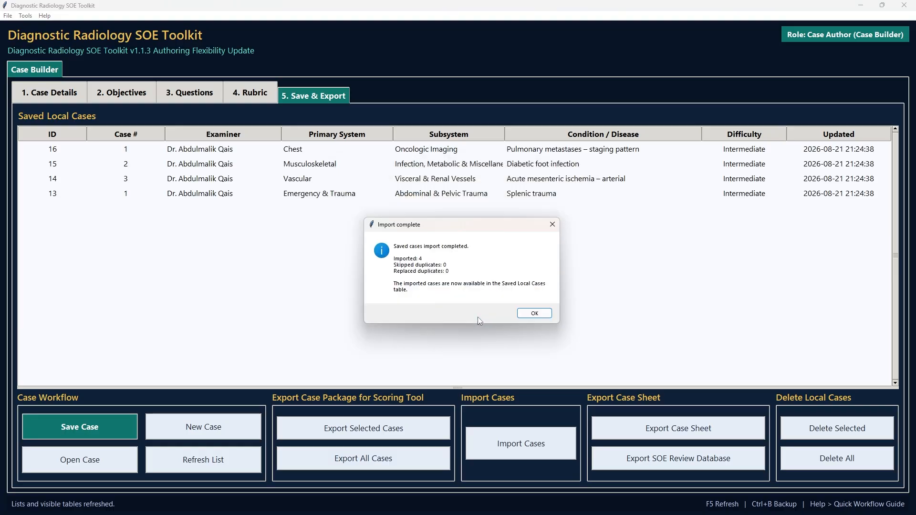
pyautogui.click(535, 316)
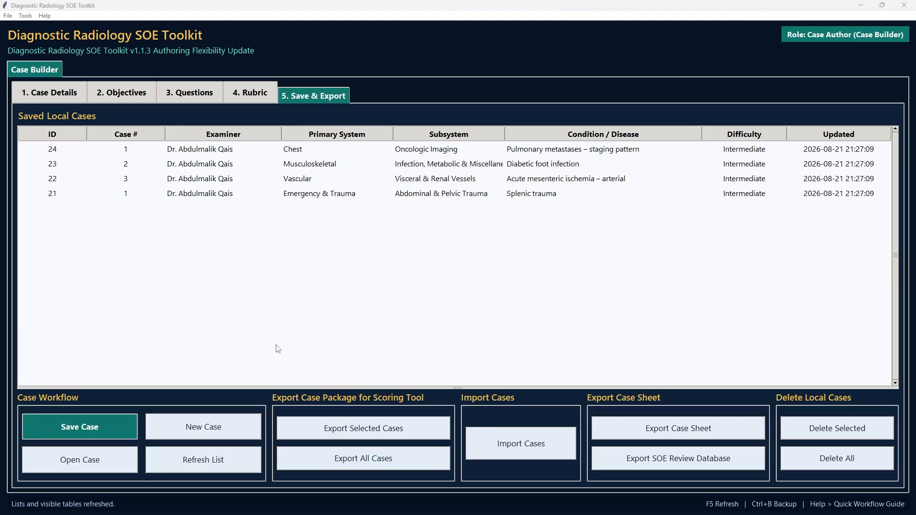
# - Export the case sheets of all saved cases as both Excel and PDF, and look through the diabetic foot infection sheet
pyautogui.click(627, 427)
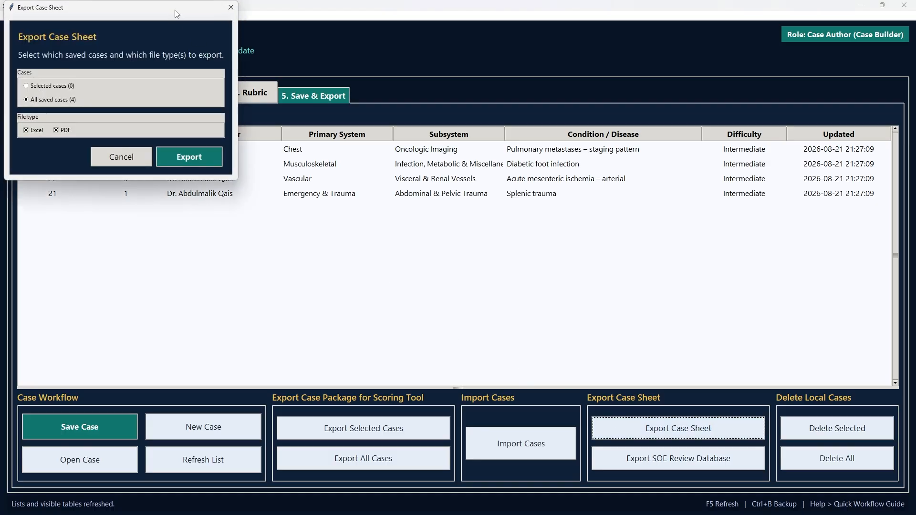
pyautogui.moveTo(177, 9); pyautogui.dragTo(482, 164)
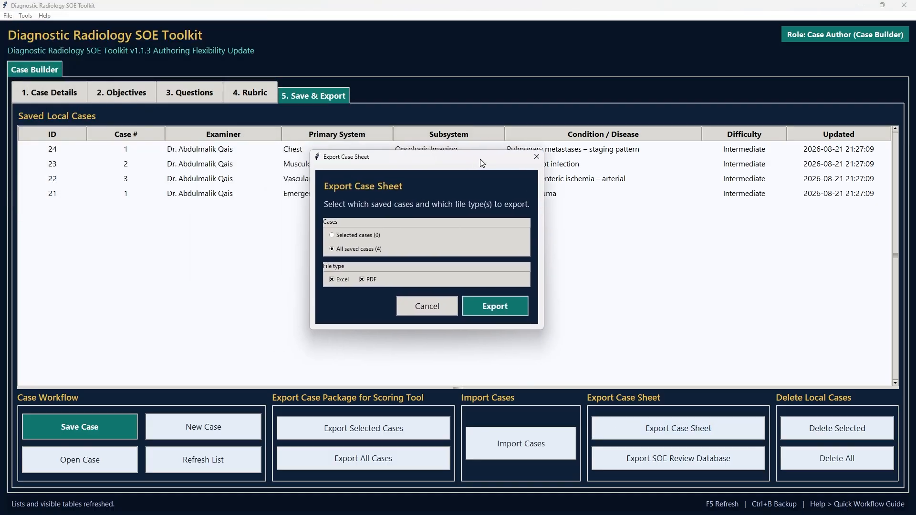
pyautogui.click(339, 233)
pyautogui.click(348, 250)
pyautogui.click(341, 280)
pyautogui.click(365, 280)
pyautogui.click(332, 281)
pyautogui.click(361, 279)
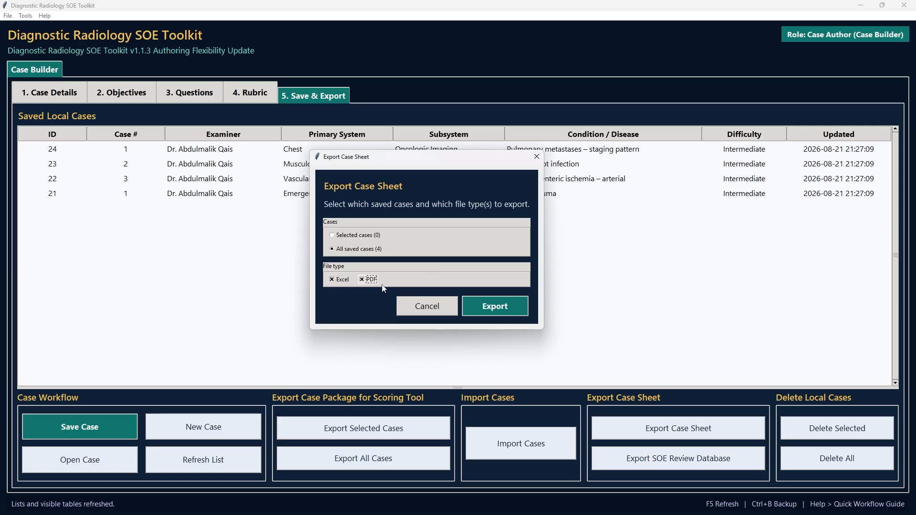
pyautogui.click(494, 306)
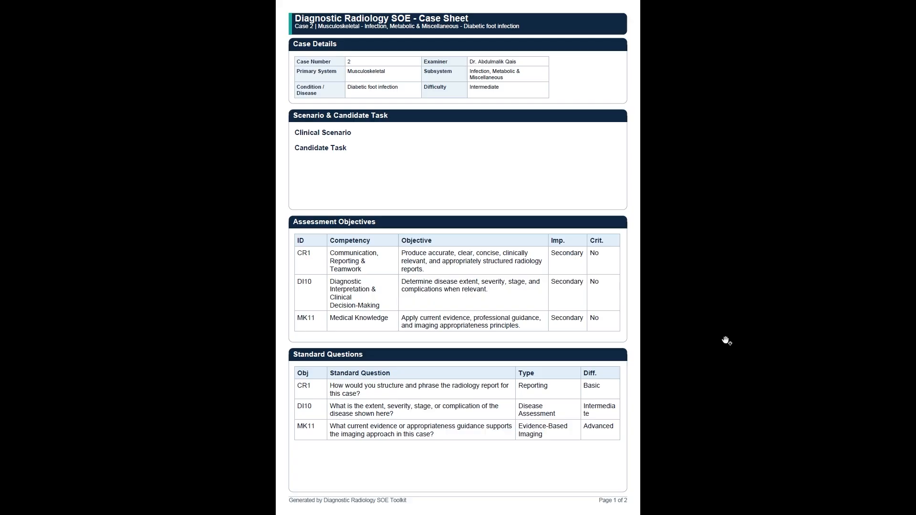
pyautogui.scroll(-3, 726, 341)
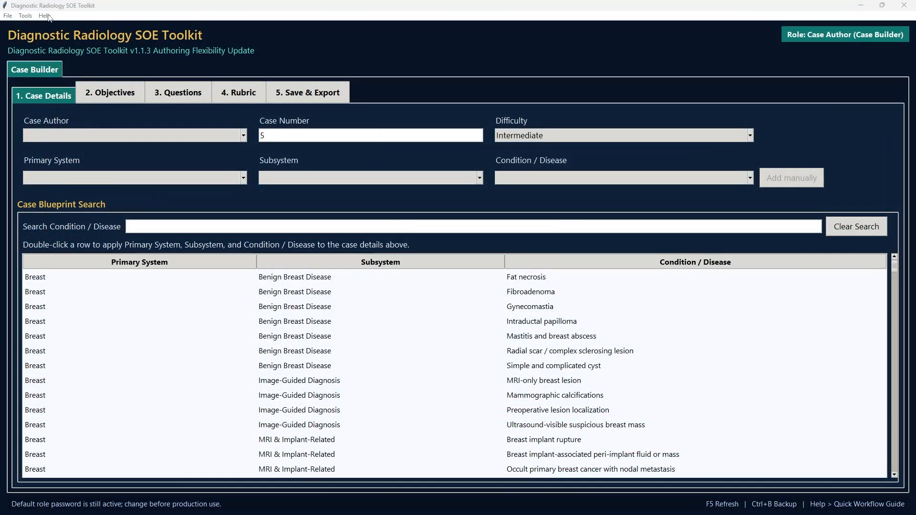
# - Open the User Help Center, enlarge it, and go through the topics from Access Roles and Login to Case Builder Overview
pyautogui.click(49, 18)
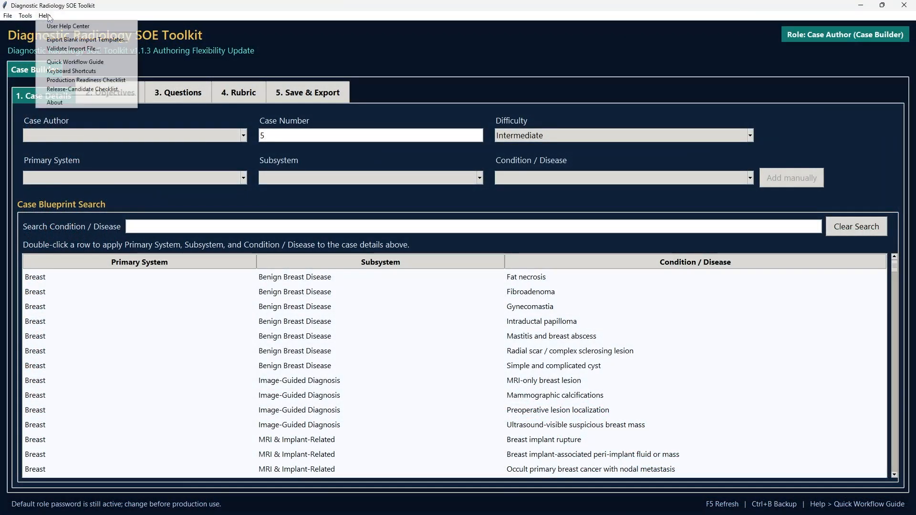
pyautogui.click(57, 25)
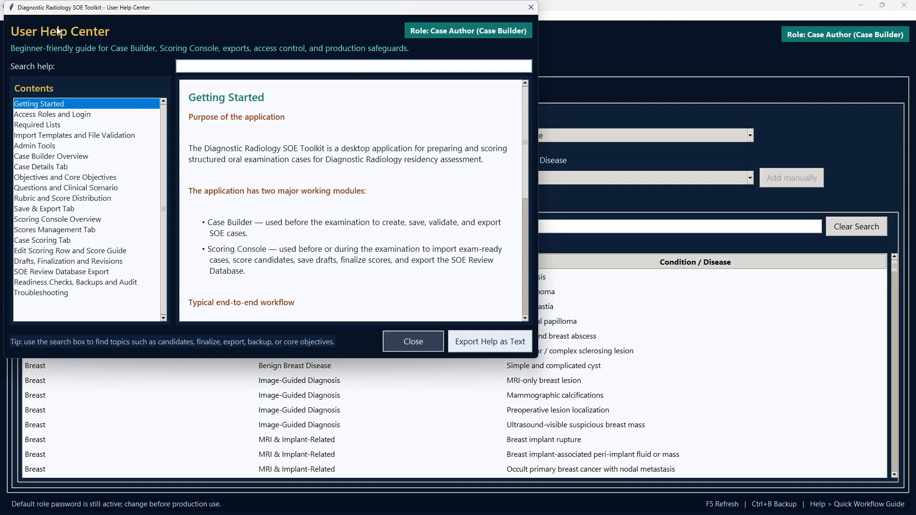
pyautogui.moveTo(536, 357); pyautogui.dragTo(912, 512)
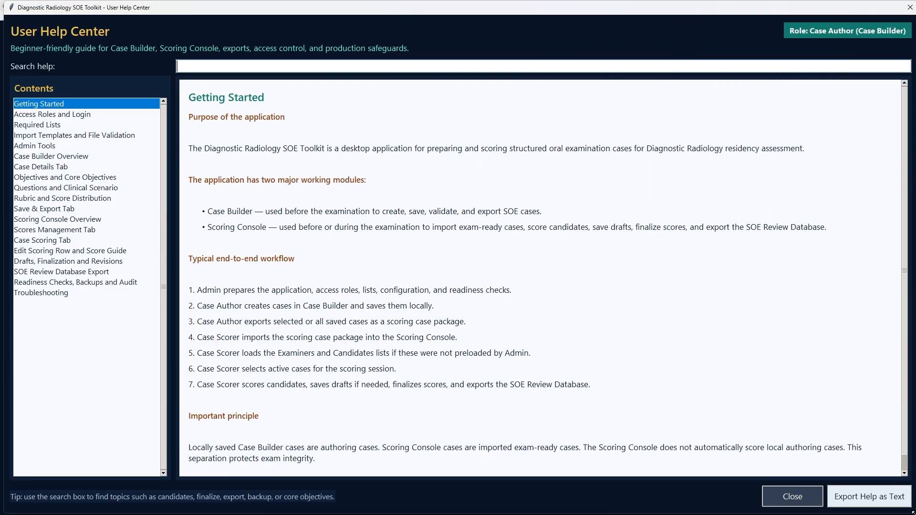
pyautogui.click(74, 114)
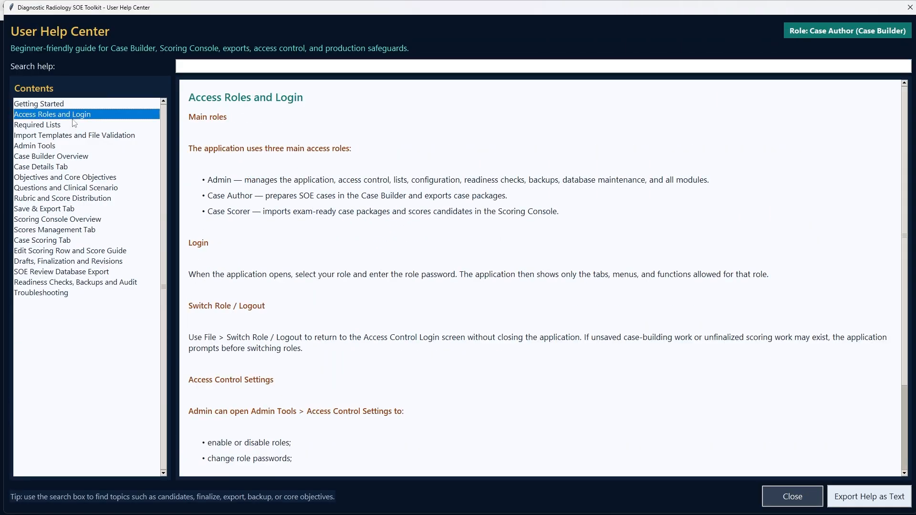
pyautogui.click(74, 125)
pyautogui.click(75, 135)
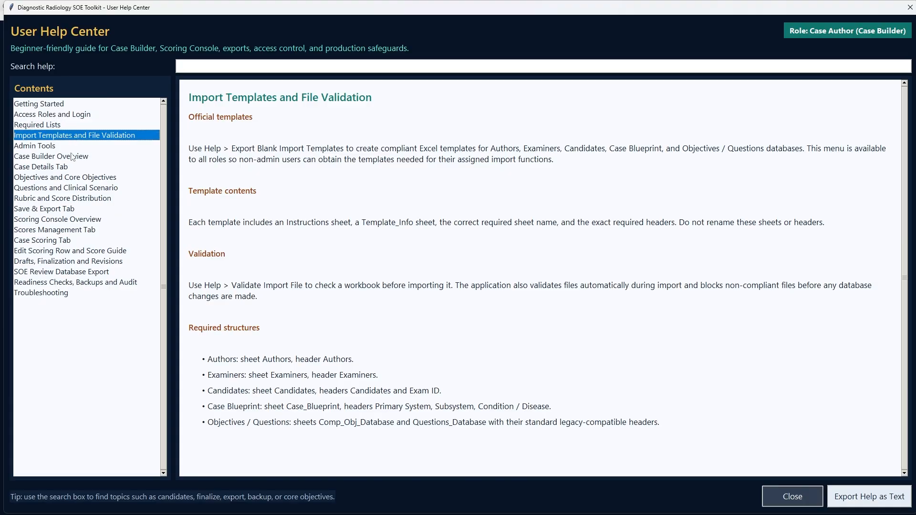
pyautogui.click(73, 157)
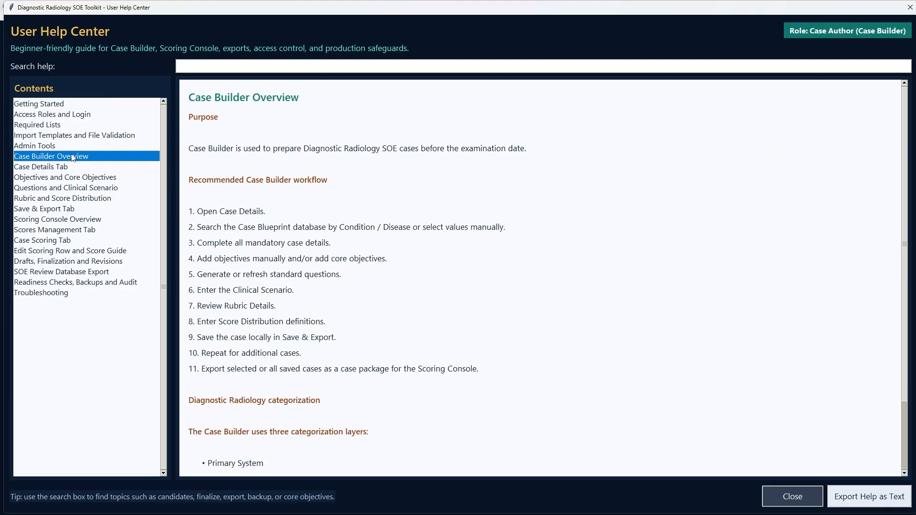